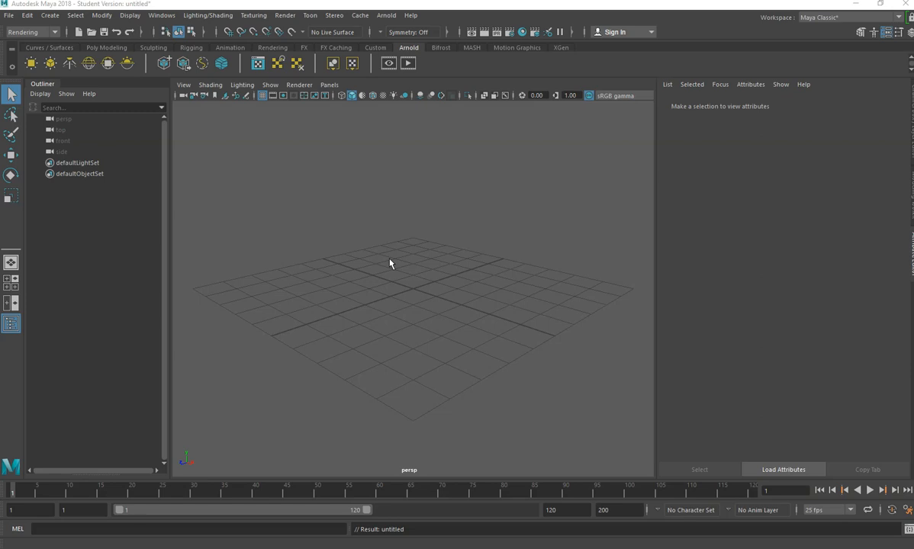
# - Create a new camera and rename its transform ProjectorCam
pyautogui.click(48, 16)
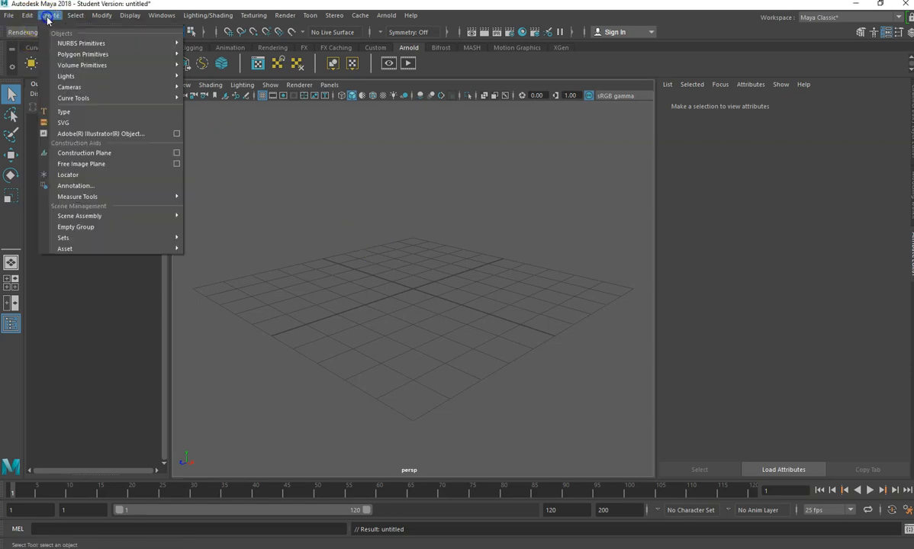
pyautogui.moveTo(106, 87)
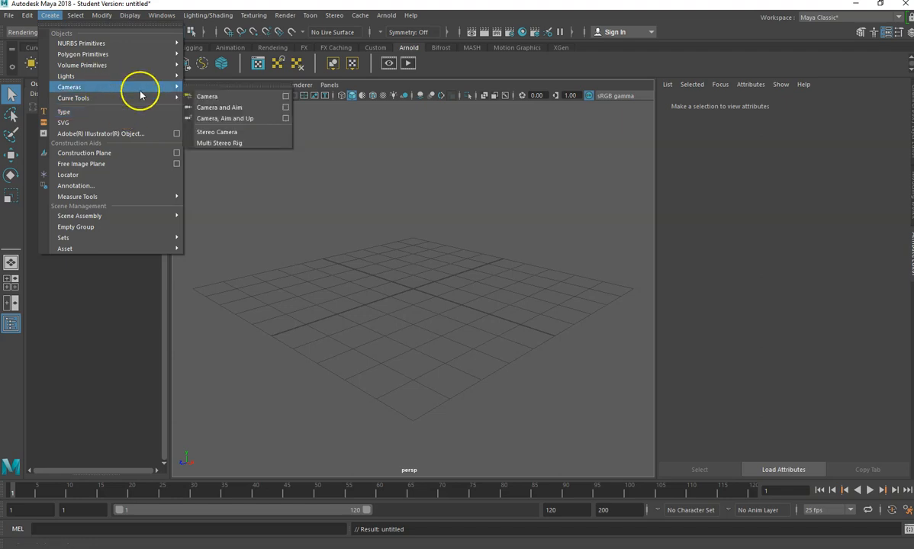
pyautogui.click(220, 98)
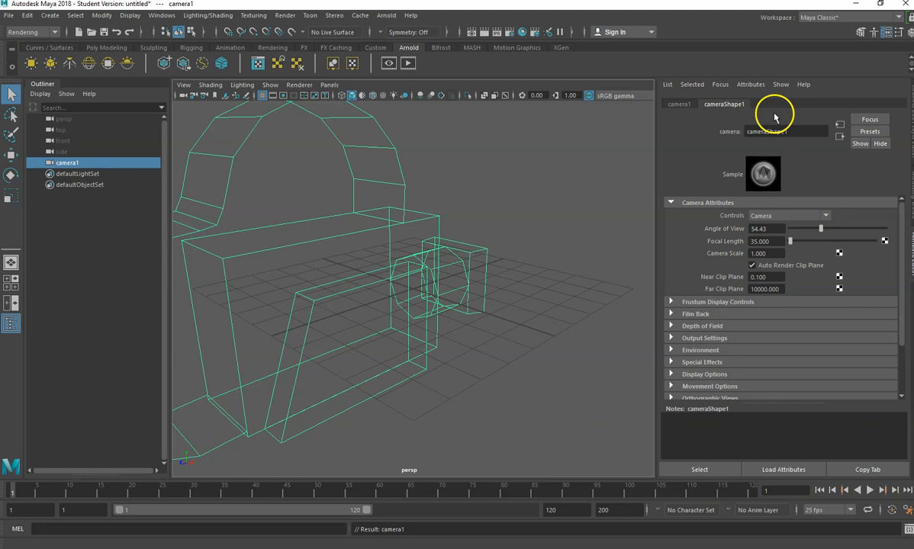
pyautogui.click(678, 104)
pyautogui.moveTo(789, 130); pyautogui.dragTo(725, 138)
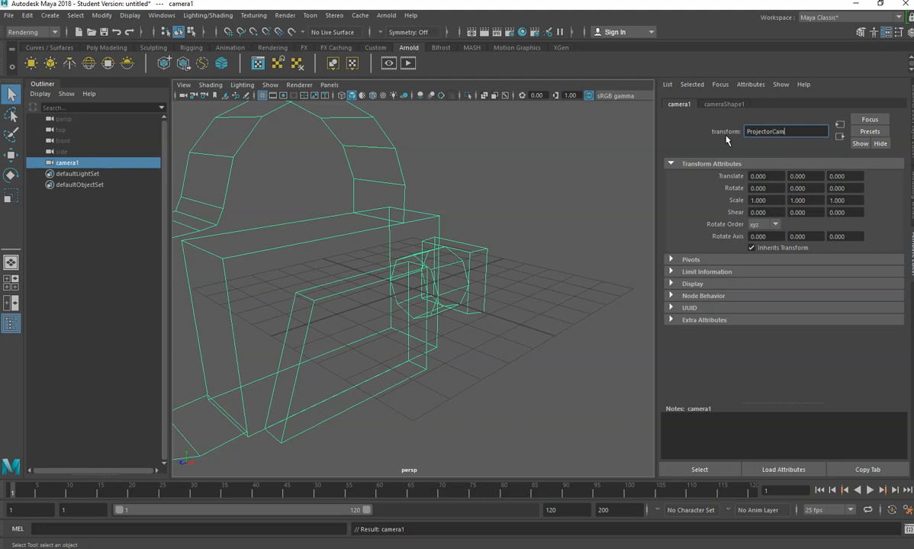
pyautogui.press('Return')
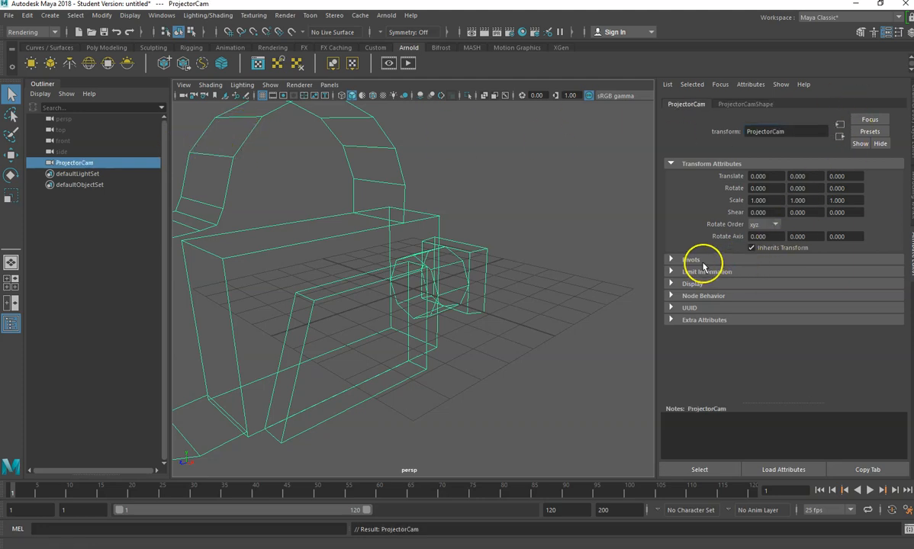
# - Set the ProjectorCam's focal length to 40
pyautogui.click(738, 107)
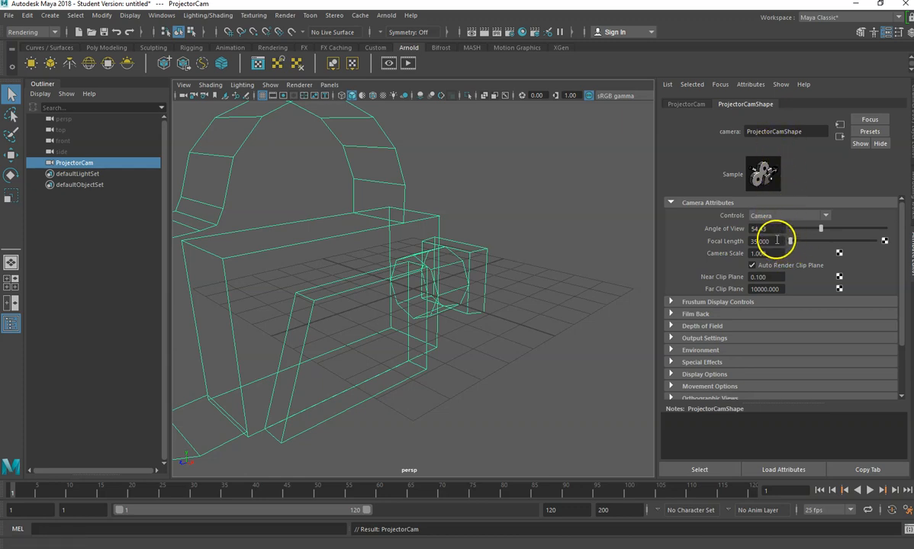
pyautogui.moveTo(777, 240); pyautogui.dragTo(711, 246)
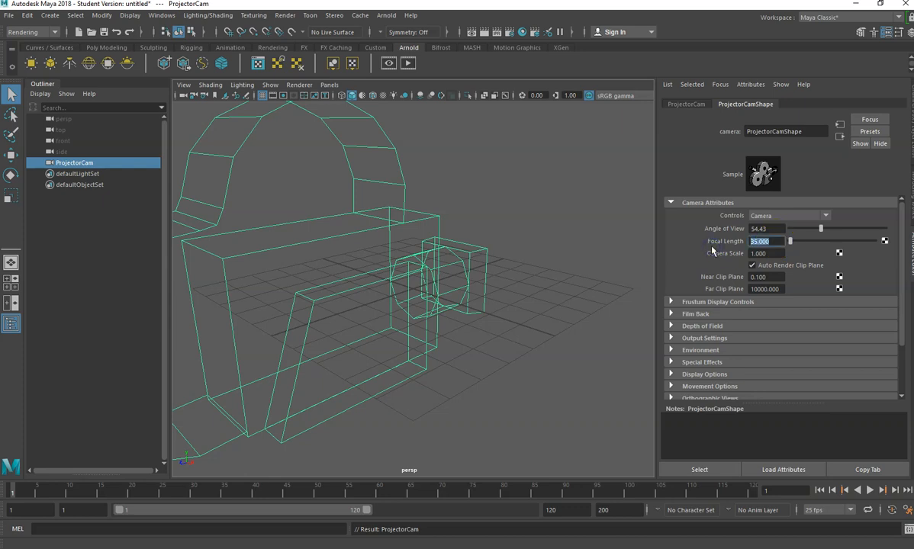
pyautogui.write('40')
pyautogui.press('Return')
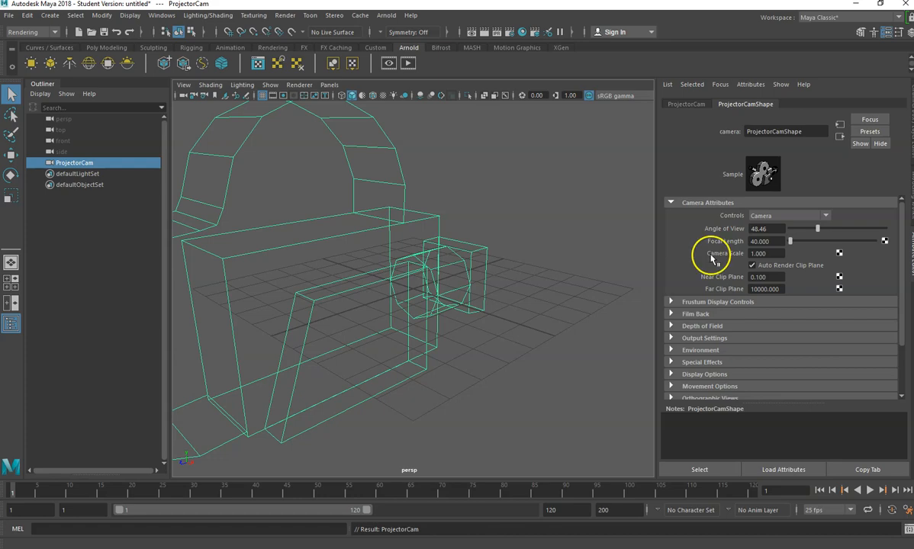
# - Switch to Adobe Bridge and examine the metadata of P1130803.JPG for its pixel dimensions and 35mm-equivalent focal length
pyautogui.click(568, 547)
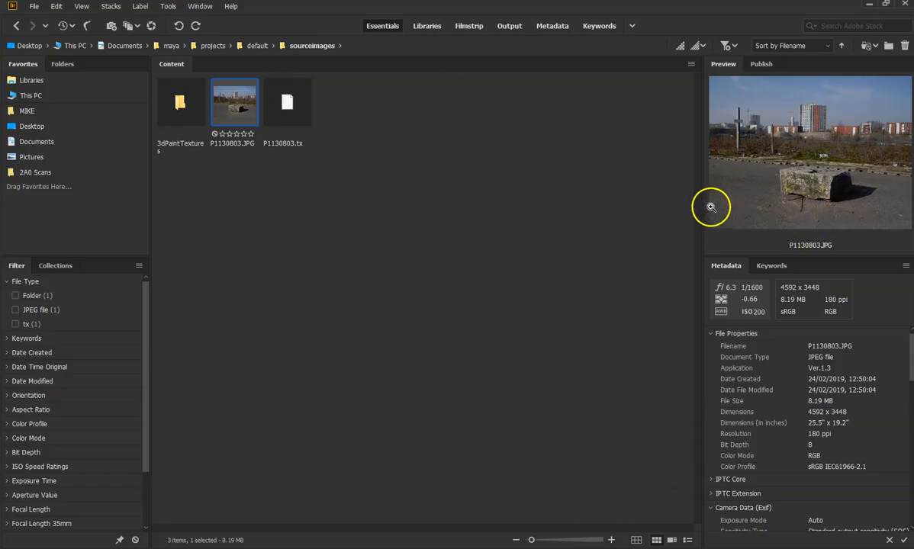
pyautogui.moveTo(702, 212); pyautogui.dragTo(402, 245)
pyautogui.moveTo(546, 256); pyautogui.dragTo(610, 407)
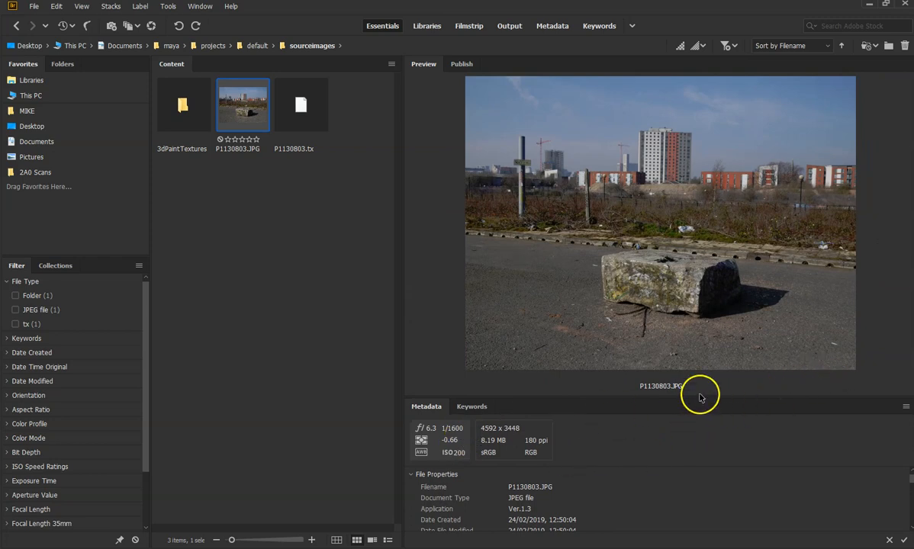
pyautogui.moveTo(699, 393); pyautogui.dragTo(691, 266)
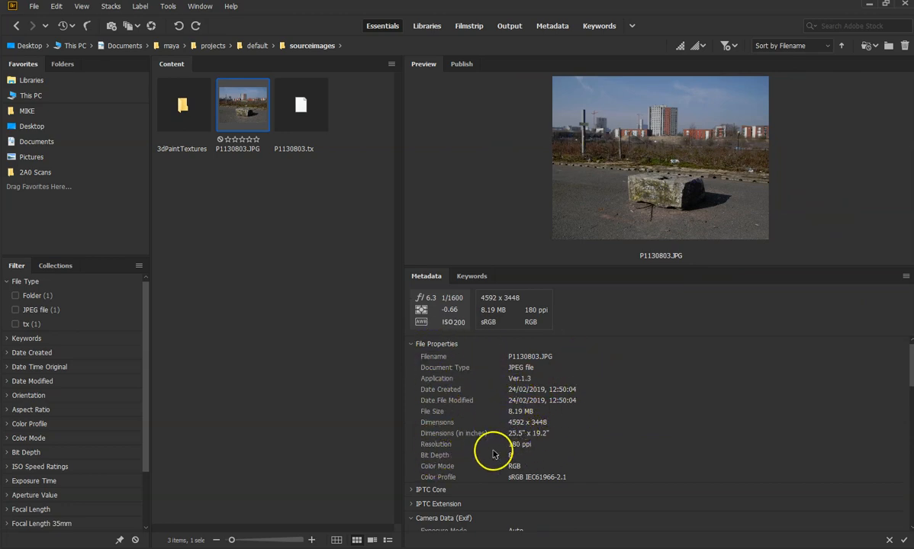
pyautogui.scroll(-3, 530, 431)
pyautogui.scroll(3, 503, 404)
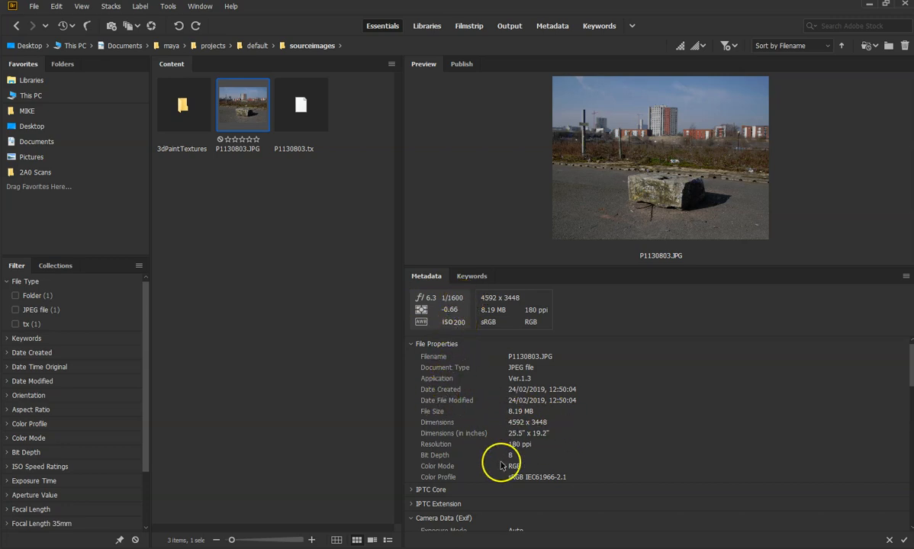
pyautogui.scroll(-3, 493, 462)
pyautogui.scroll(-2, 494, 462)
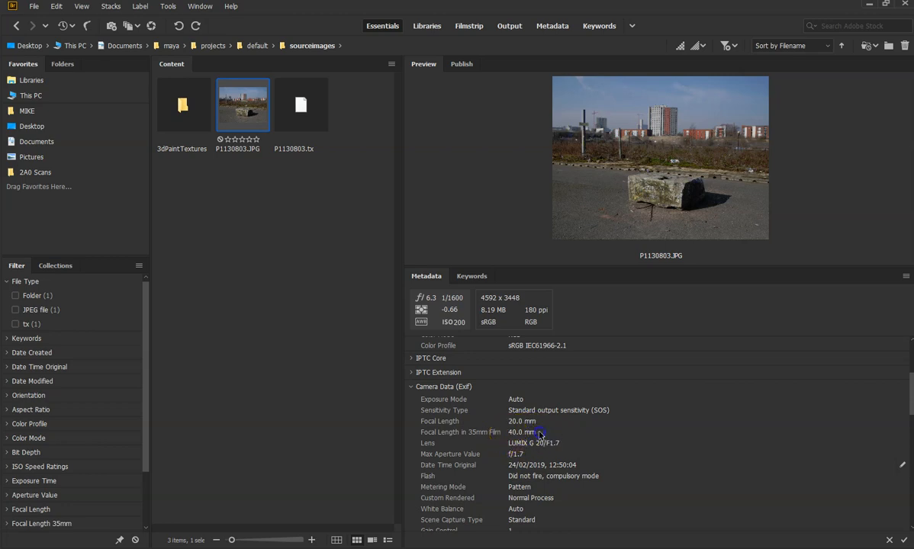
pyautogui.scroll(3, 589, 423)
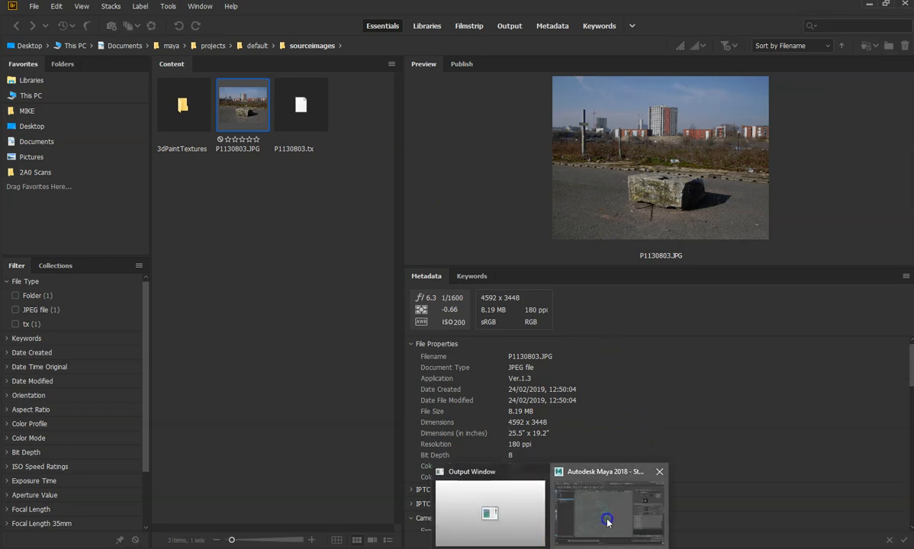
# - Return to Maya and create an image plane for the ProjectorCam from its environment attributes
pyautogui.click(566, 482)
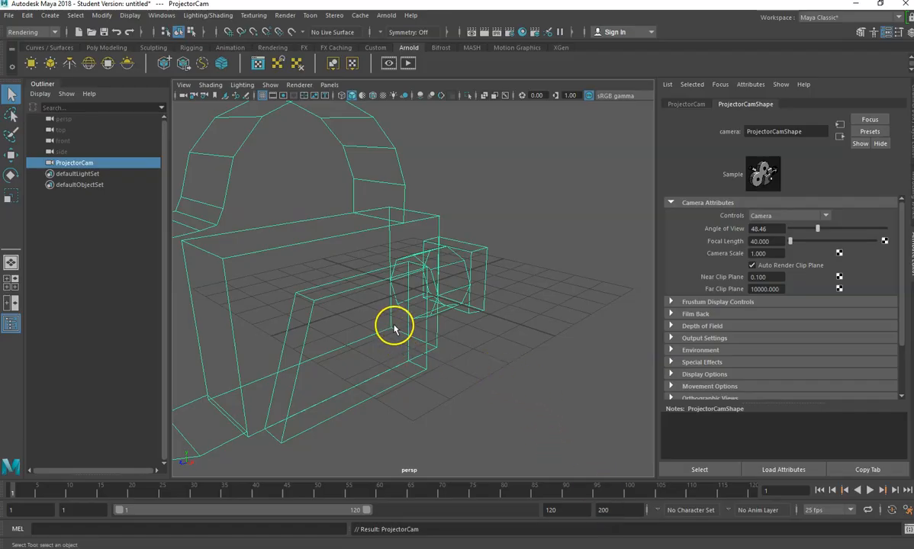
pyautogui.scroll(-3, 394, 320)
pyautogui.scroll(3, 394, 321)
pyautogui.scroll(-3, 394, 321)
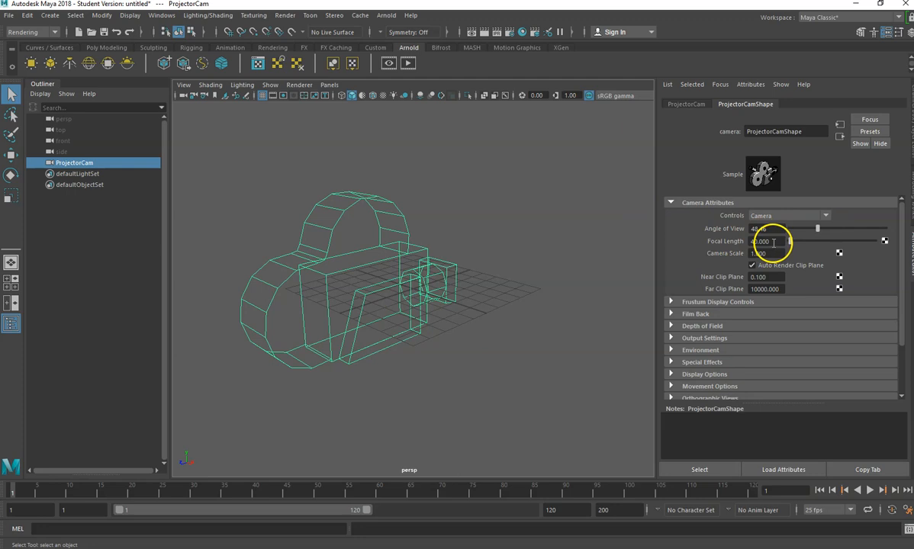
pyautogui.click(680, 350)
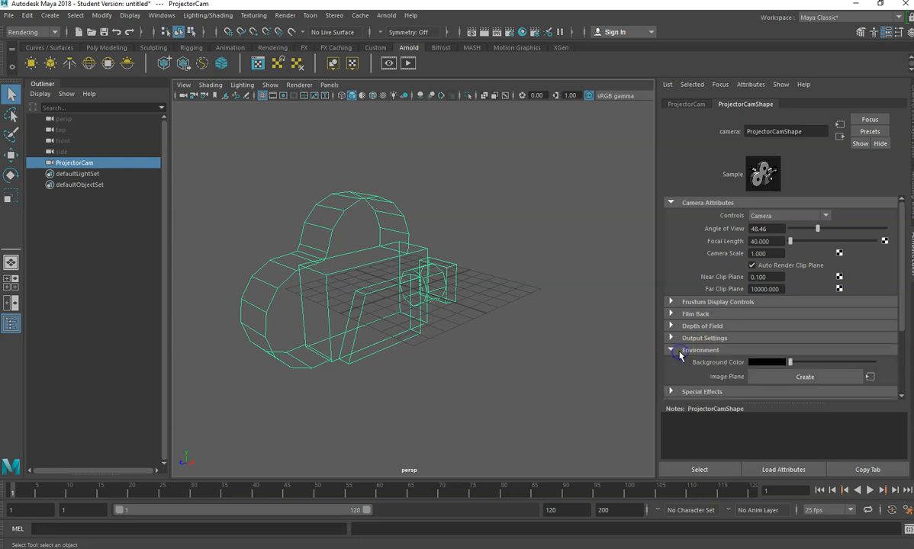
pyautogui.click(795, 376)
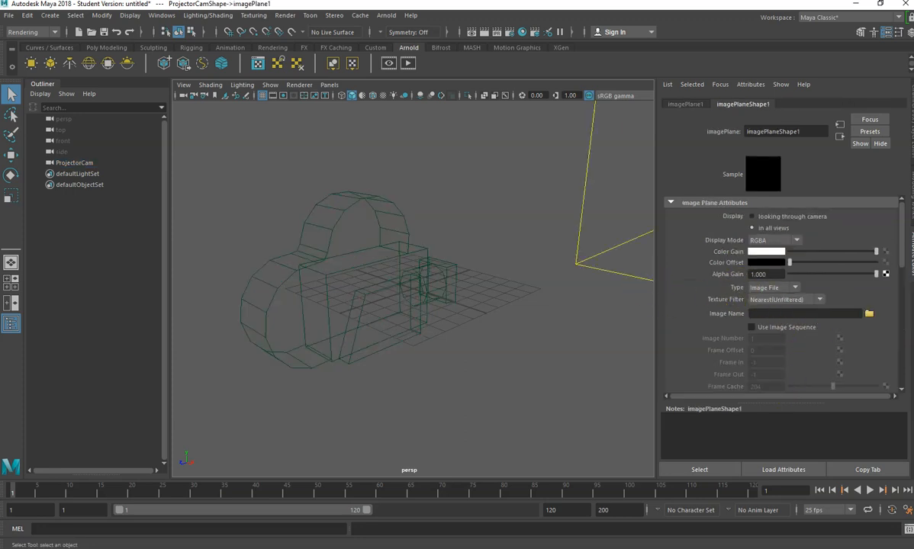
# - Load P1130803.JPG from the project's sourceimages folder as the image plane's picture
pyautogui.click(869, 314)
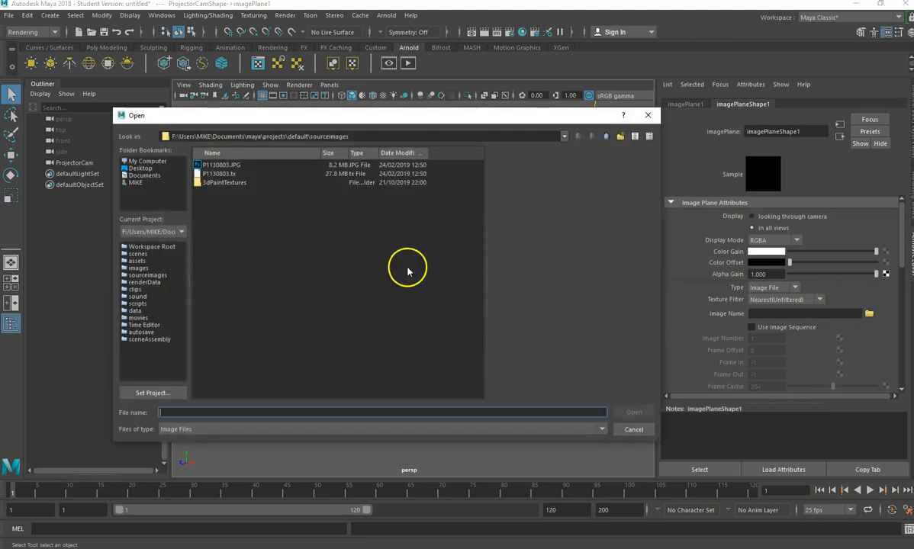
pyautogui.click(225, 165)
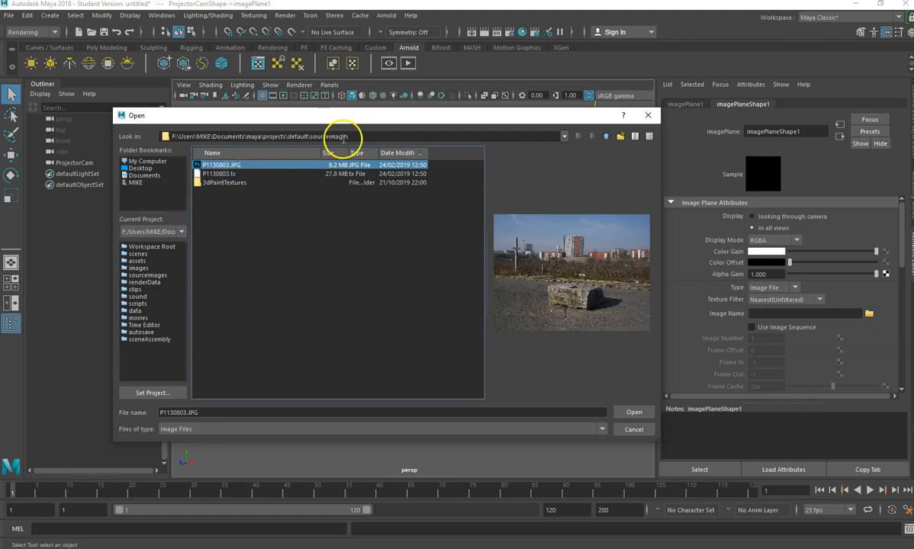
pyautogui.moveTo(353, 137); pyautogui.dragTo(261, 138)
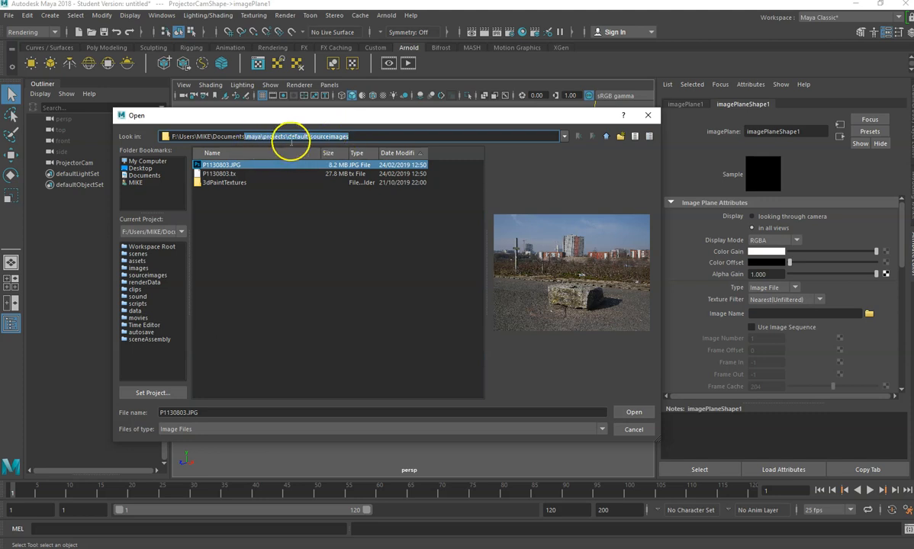
pyautogui.click(263, 136)
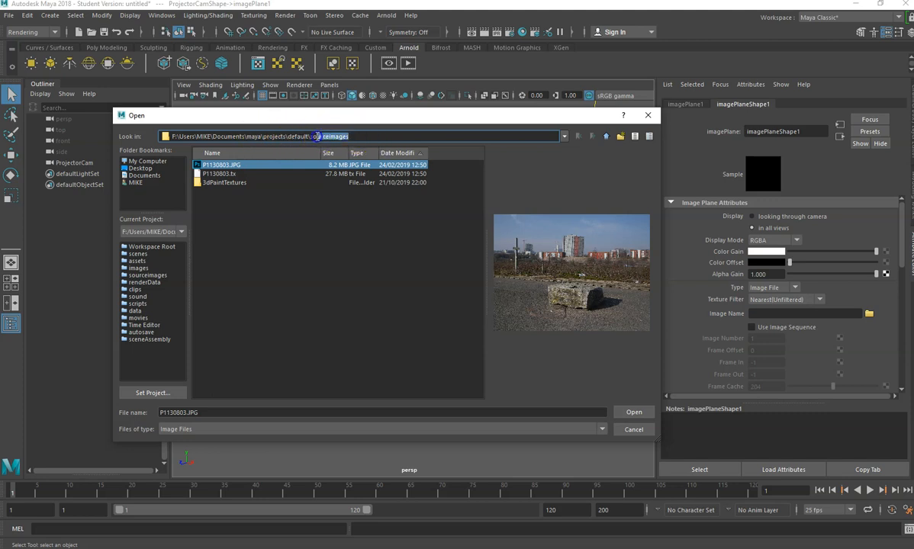
pyautogui.click(636, 409)
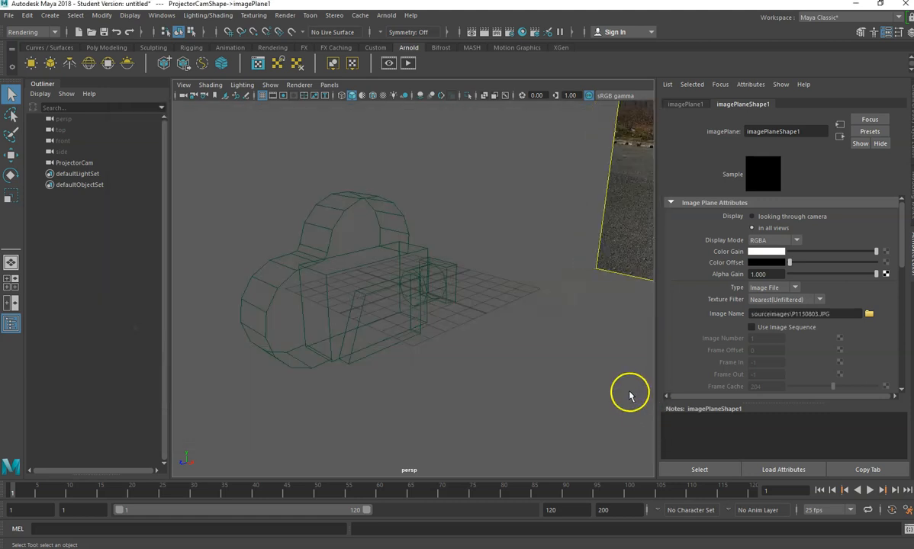
# - Examine the photo image plane in the perspective view and check the photo's pixel dimensions in Adobe Bridge
pyautogui.scroll(-10, 596, 235)
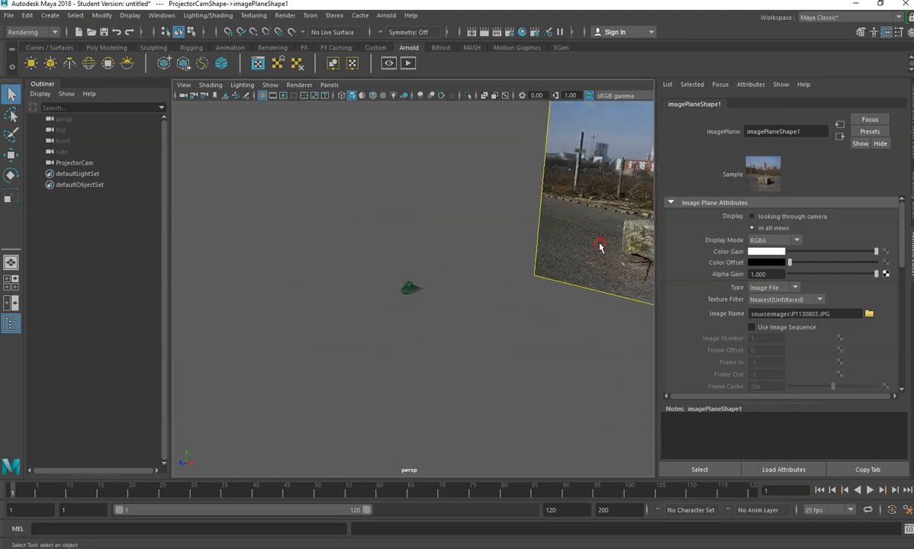
pyautogui.keyDown('alt'); pyautogui.moveTo(533, 259); pyautogui.dragTo(465, 281); pyautogui.keyUp('alt')
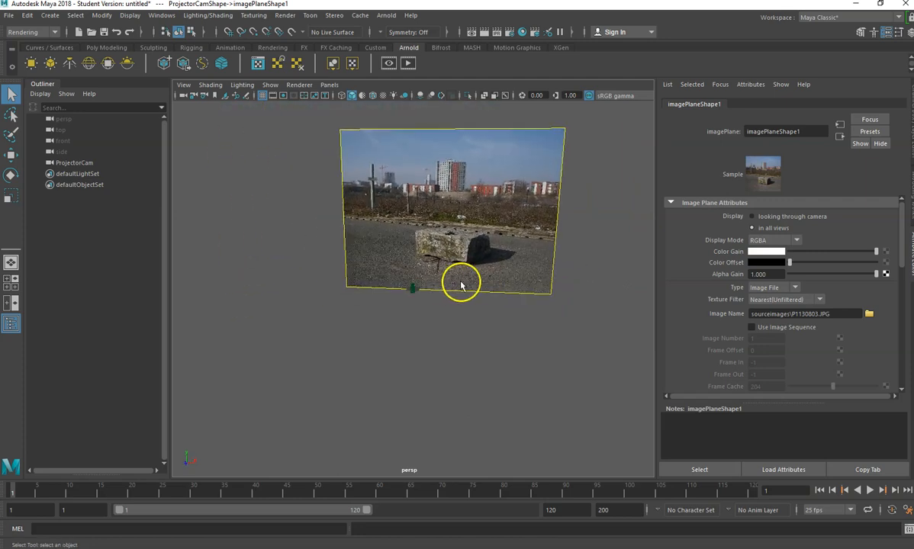
pyautogui.scroll(3, 491, 280)
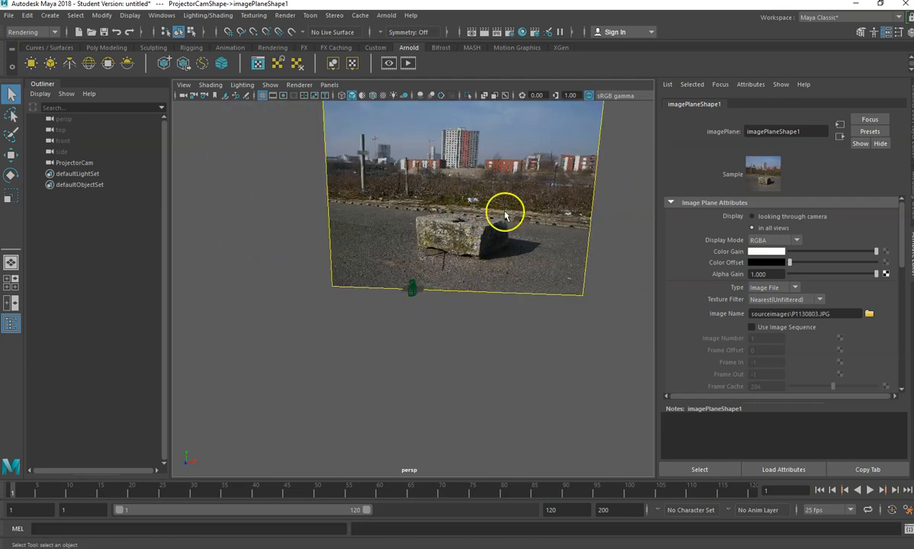
pyautogui.keyDown('alt'); pyautogui.moveTo(481, 211); pyautogui.dragTo(509, 211); pyautogui.keyUp('alt')
pyautogui.scroll(-5, 509, 211)
pyautogui.scroll(2, 510, 214)
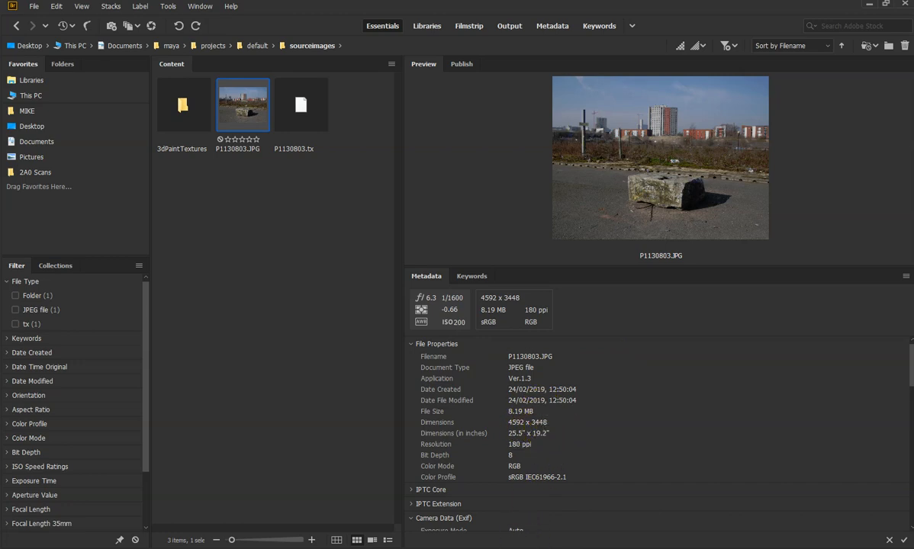
# - Return to Maya and set the image format to tif in the render settings
pyautogui.click(622, 509)
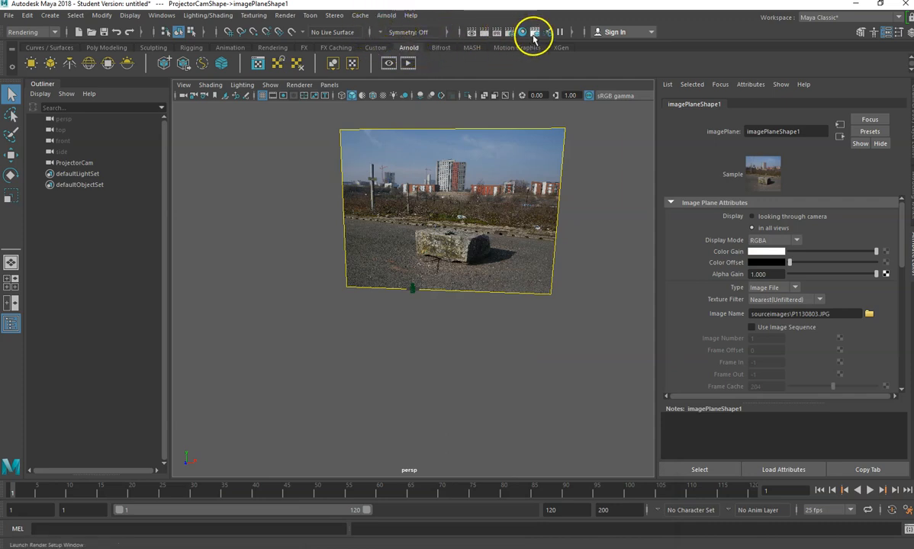
pyautogui.click(509, 32)
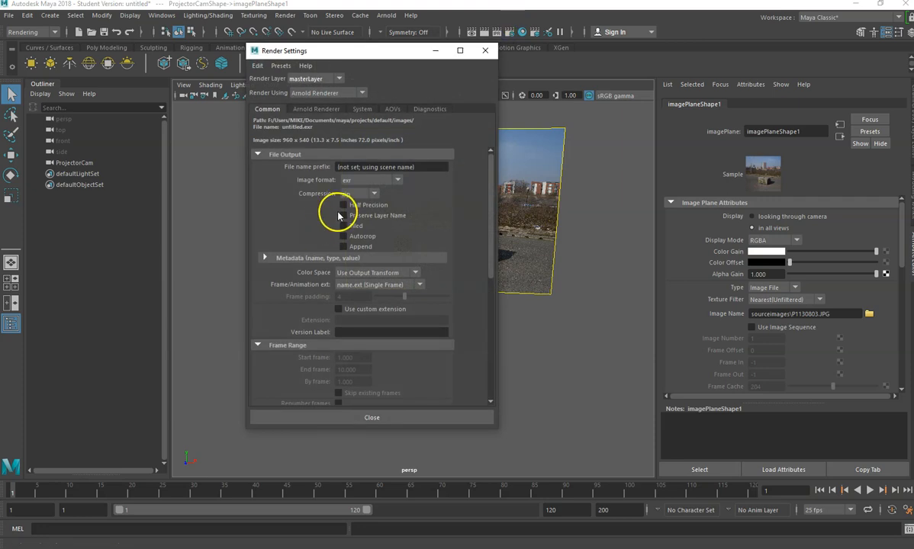
pyautogui.click(377, 183)
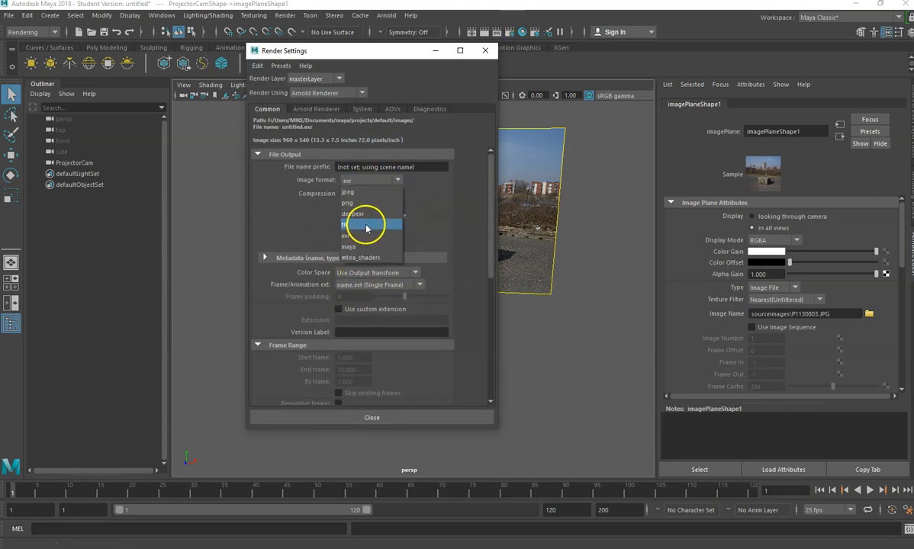
pyautogui.click(366, 227)
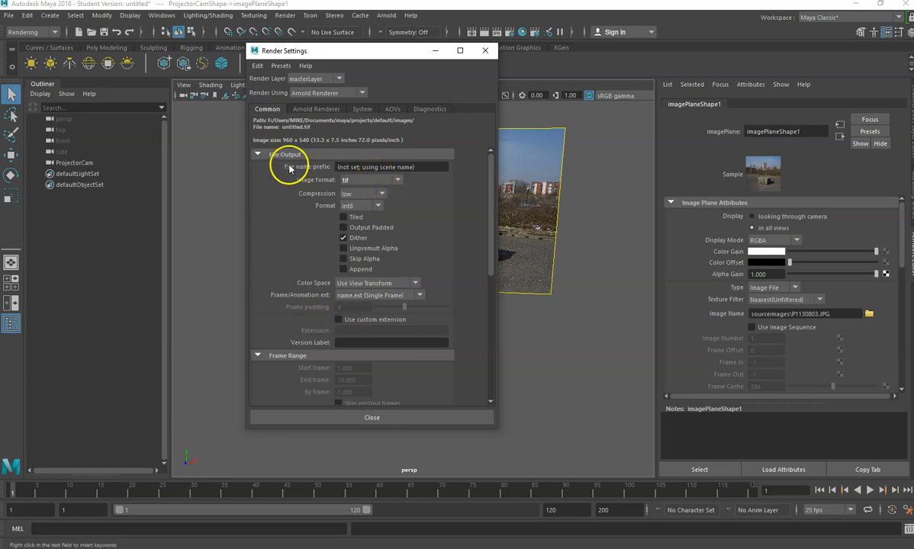
# - Set the render image size to a width of 4592 and a height of 3448 pixels
pyautogui.scroll(-5, 289, 156)
pyautogui.click(352, 253)
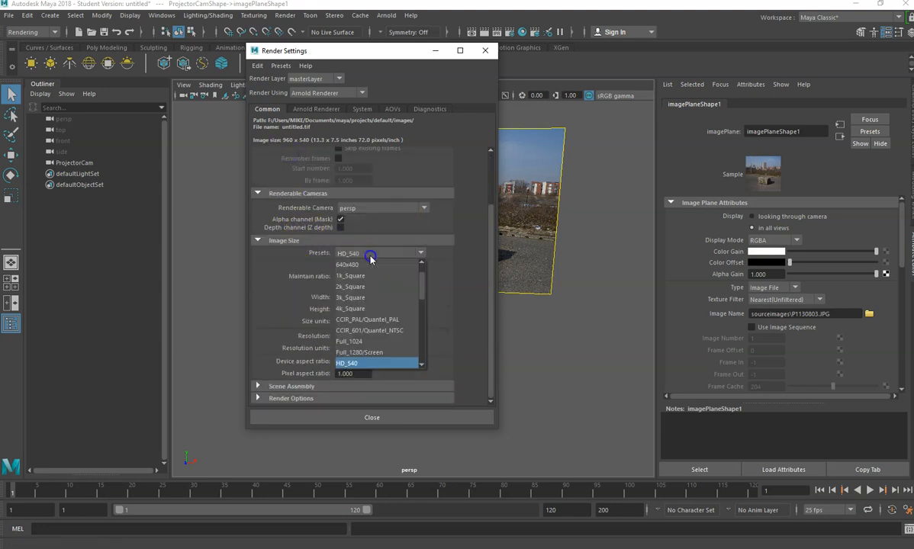
pyautogui.click(369, 264)
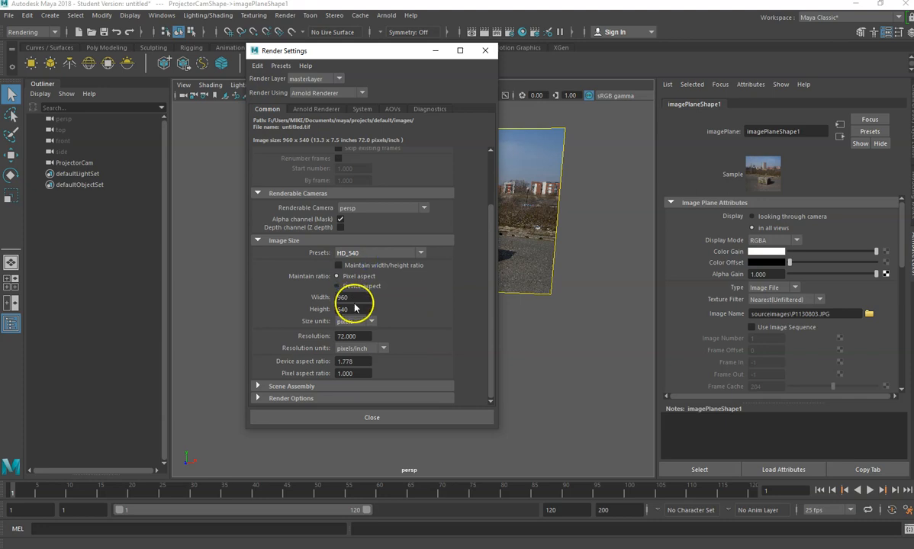
pyautogui.write('4592')
pyautogui.press('Tab')
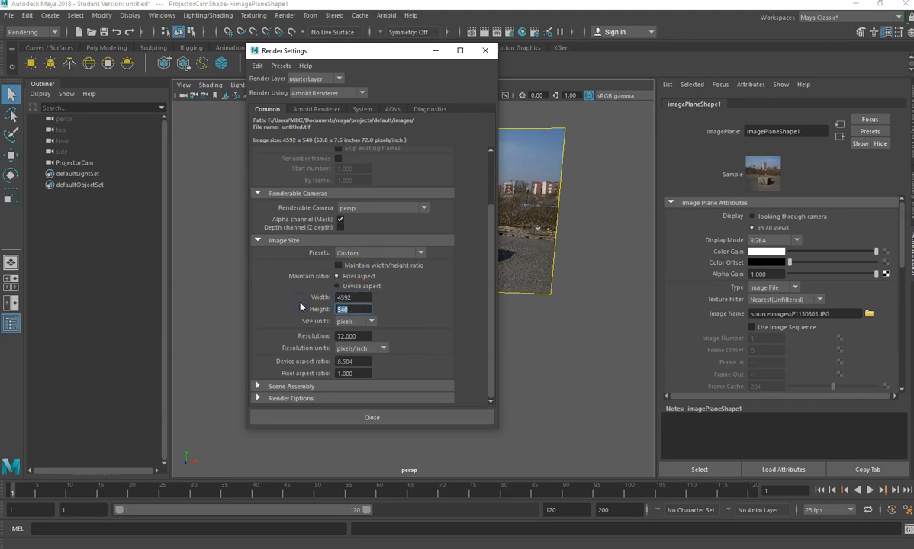
pyautogui.write('3448')
pyautogui.click(435, 305)
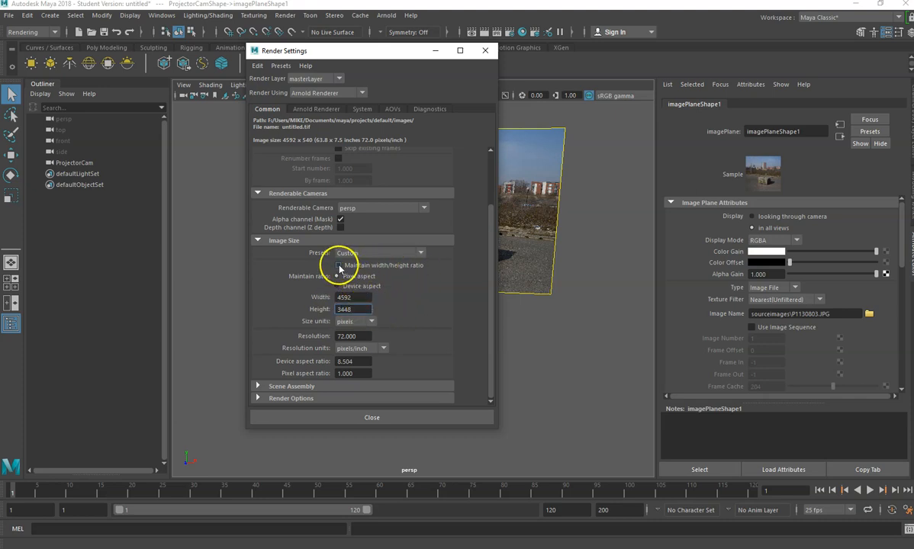
# - Turn off the width/height ratio lock and enter 4592 by 3448 pixels as the render image size again
pyautogui.click(352, 296)
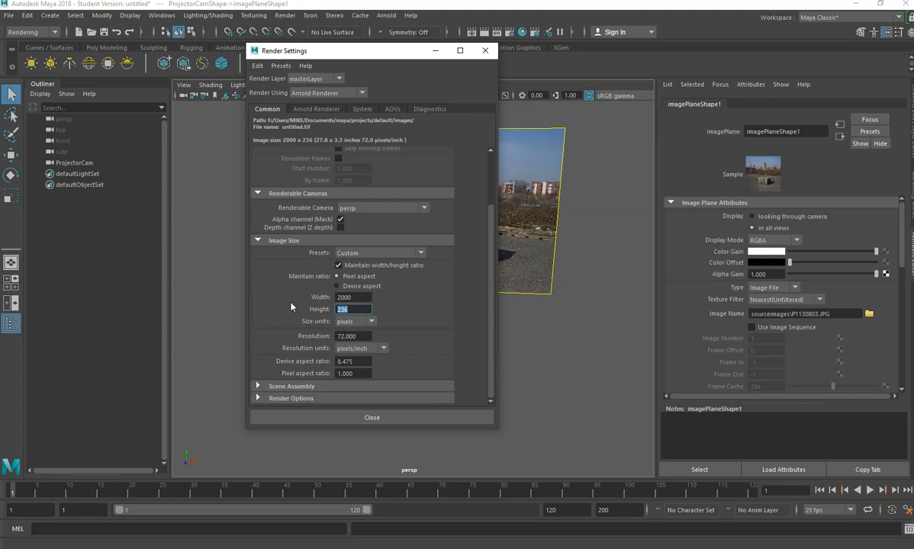
pyautogui.moveTo(368, 297); pyautogui.dragTo(336, 301)
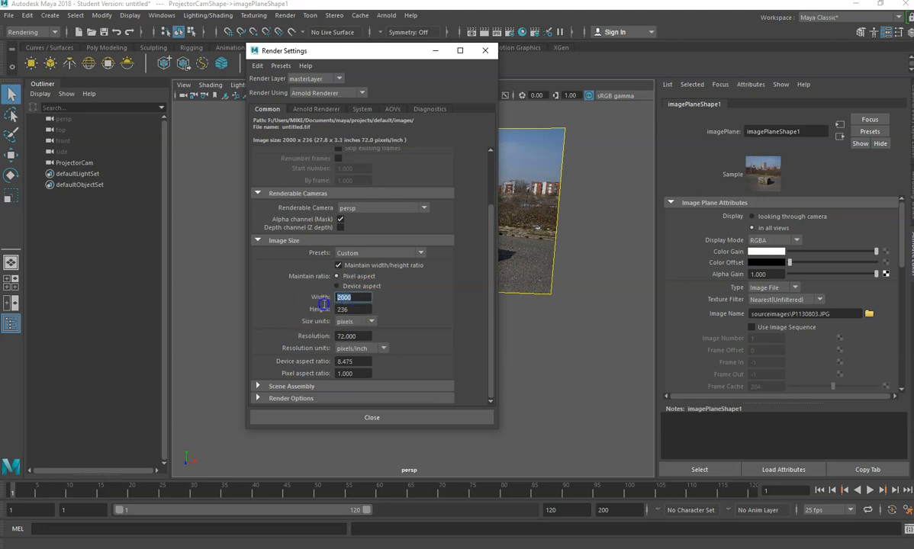
pyautogui.click(338, 267)
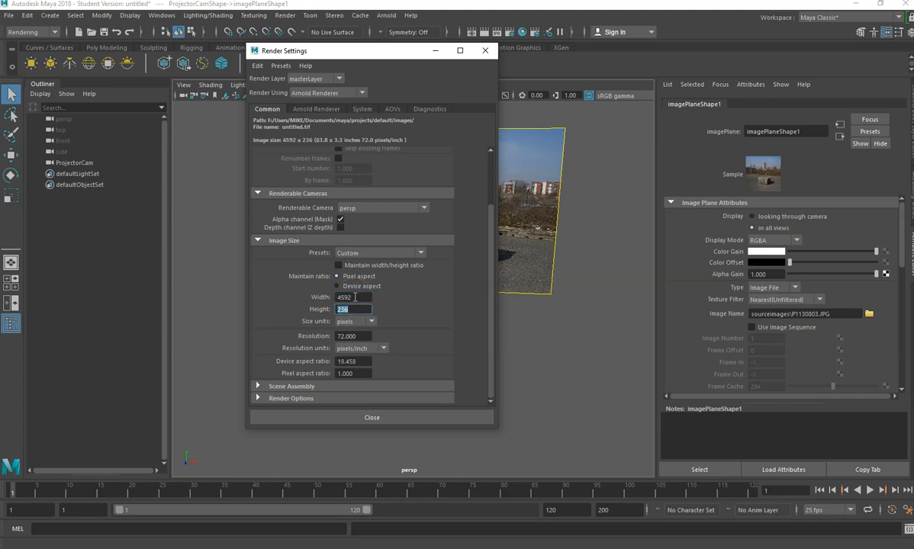
pyautogui.press('Return')
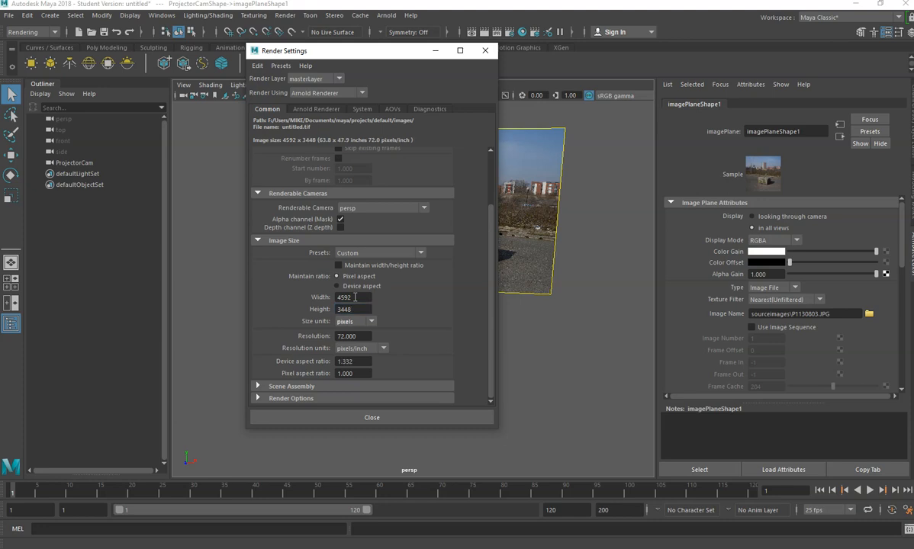
# - Lock the width/height ratio, reduce the render width to 2000 pixels and close the render settings
pyautogui.click(339, 266)
pyautogui.click(338, 267)
pyautogui.moveTo(365, 300); pyautogui.dragTo(294, 316)
pyautogui.write('2000')
pyautogui.press('Tab')
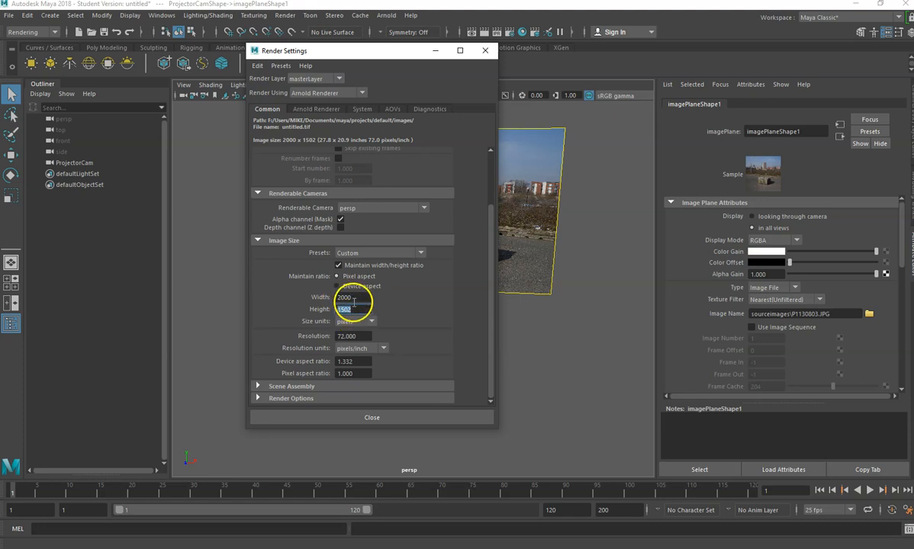
pyautogui.click(373, 419)
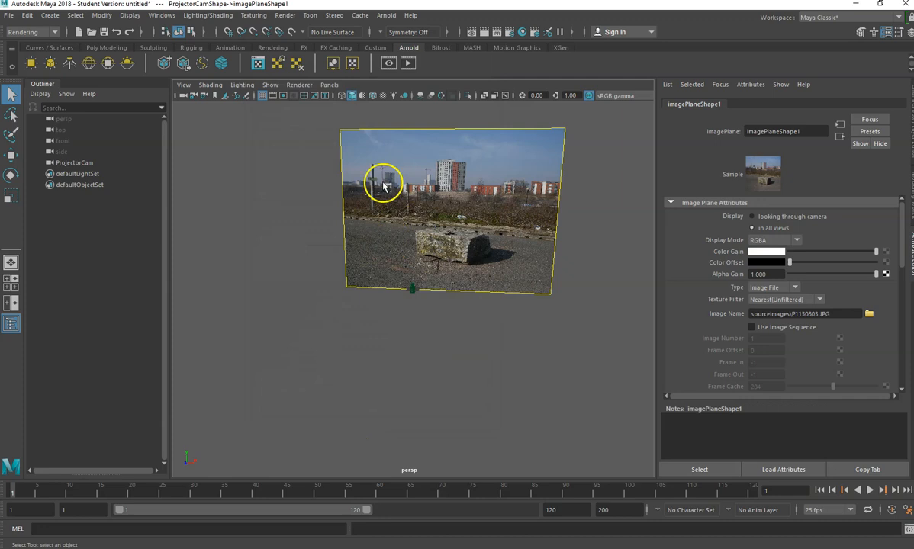
# - Look through ProjectorCam in the viewport and display its resolution gate around the photo
pyautogui.click(327, 85)
pyautogui.moveTo(341, 99)
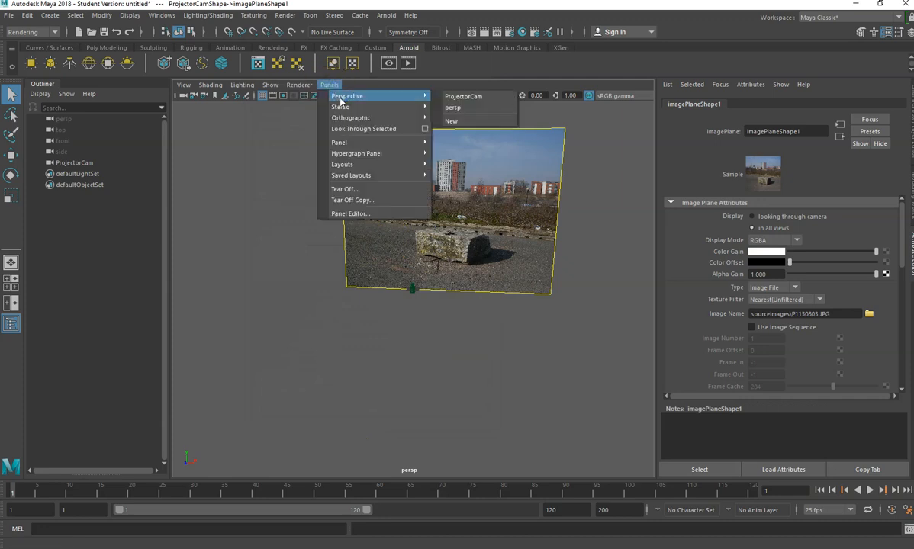
pyautogui.click(459, 99)
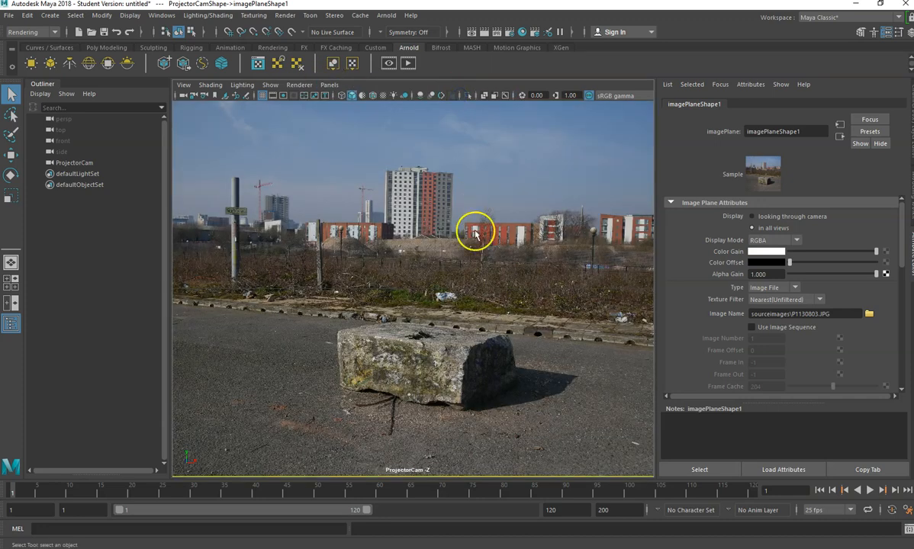
pyautogui.click(284, 96)
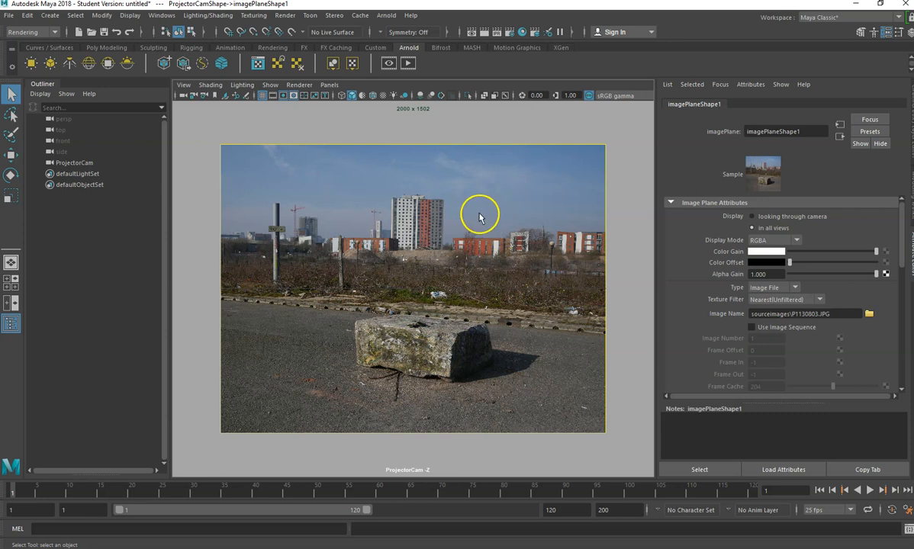
# - Examine the camera and image plane in the four-view layout and perspective view, and return to the ProjectorCam view
pyautogui.click(11, 279)
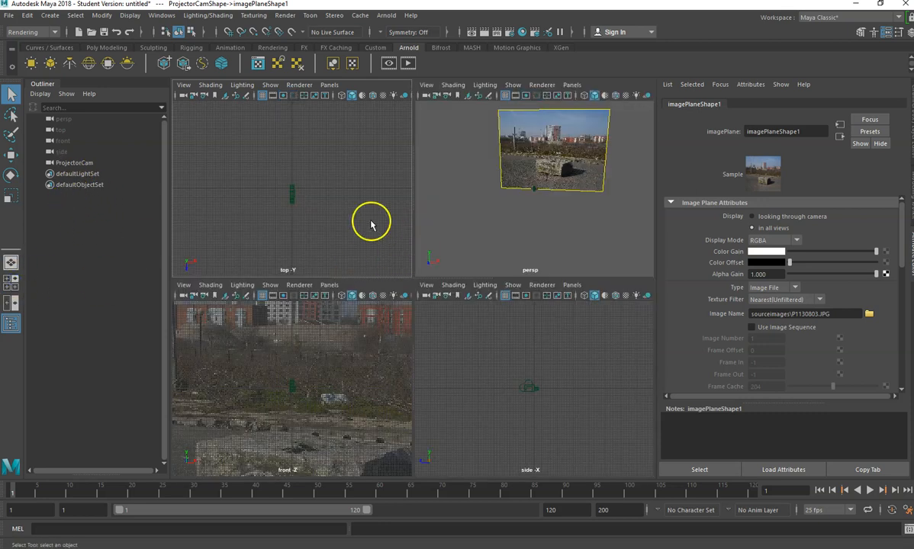
pyautogui.scroll(3, 356, 214)
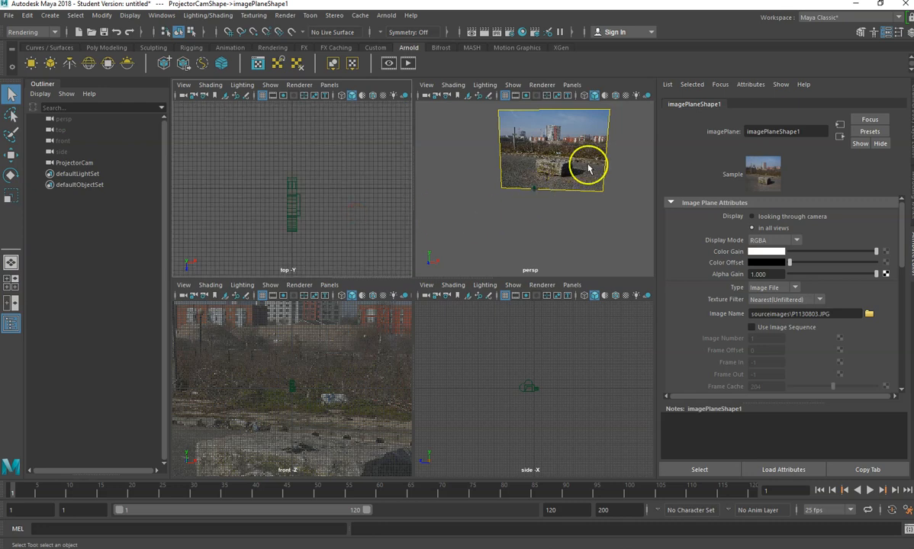
pyautogui.click(10, 261)
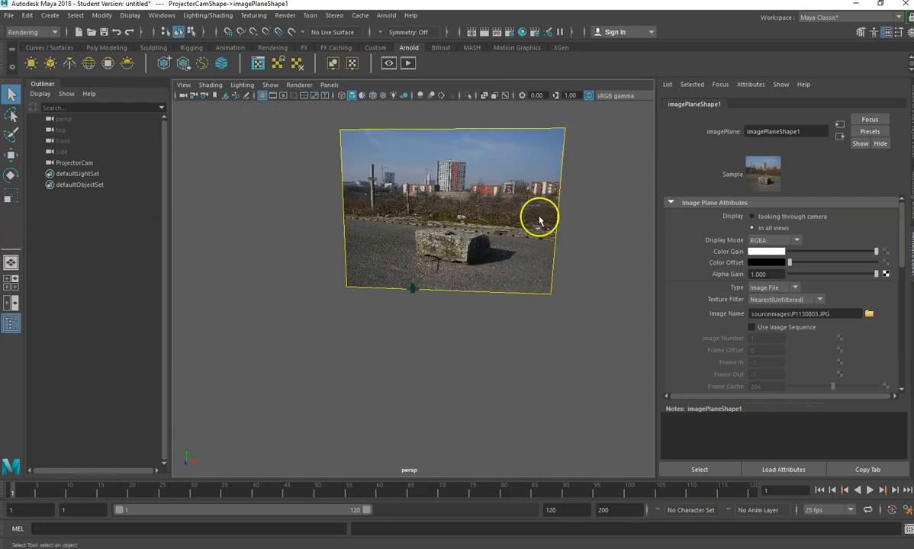
pyautogui.click(329, 85)
pyautogui.moveTo(367, 95)
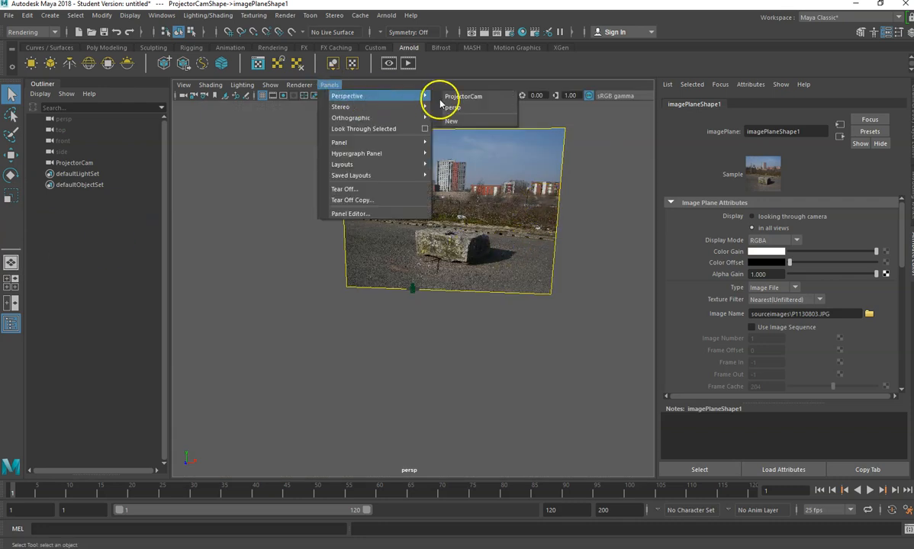
pyautogui.click(466, 97)
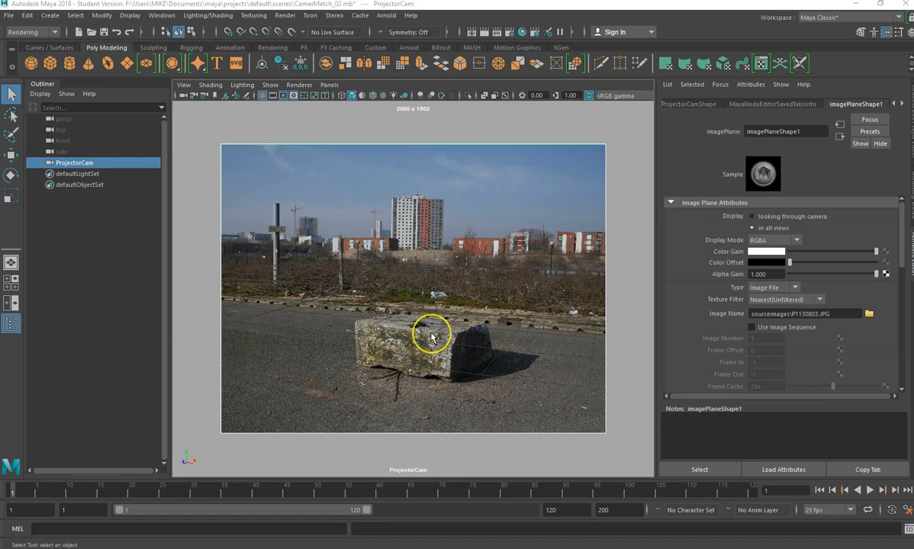
# - Start lining up ProjectorCam's grid with the stone block and lower the image plane's alpha gain to 0.596
pyautogui.keyDown('alt'); pyautogui.moveTo(431, 333); pyautogui.dragTo(425, 360, button='middle'); pyautogui.keyUp('alt')
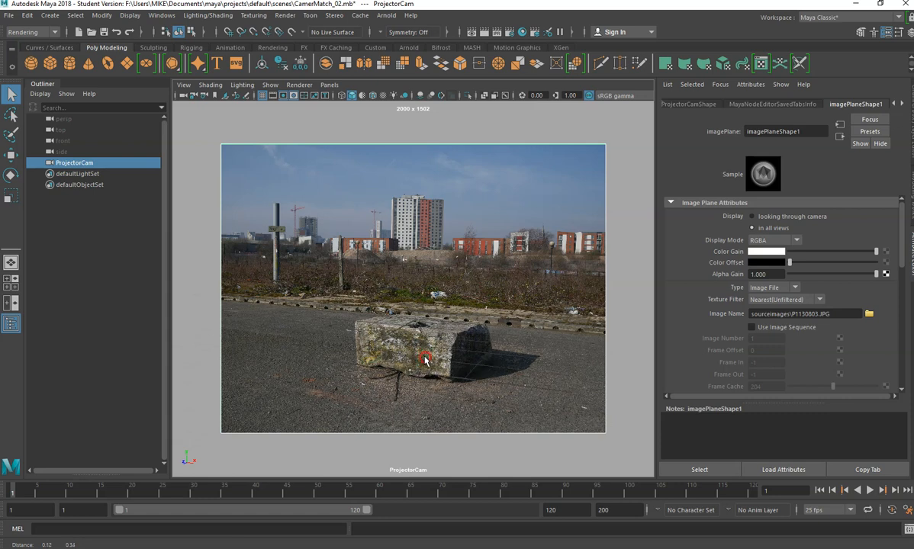
pyautogui.keyDown('alt'); pyautogui.moveTo(366, 346); pyautogui.dragTo(371, 345, button='middle'); pyautogui.keyUp('alt')
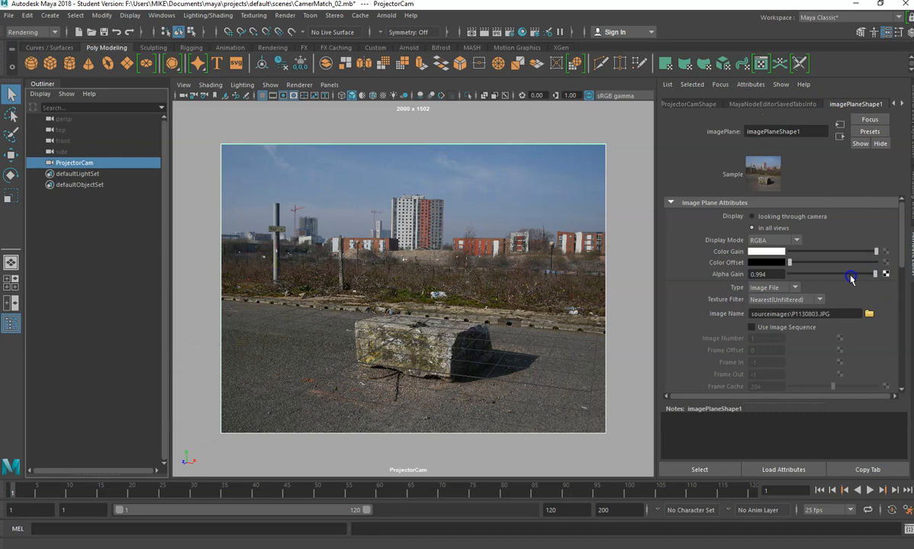
pyautogui.moveTo(843, 278); pyautogui.dragTo(842, 277)
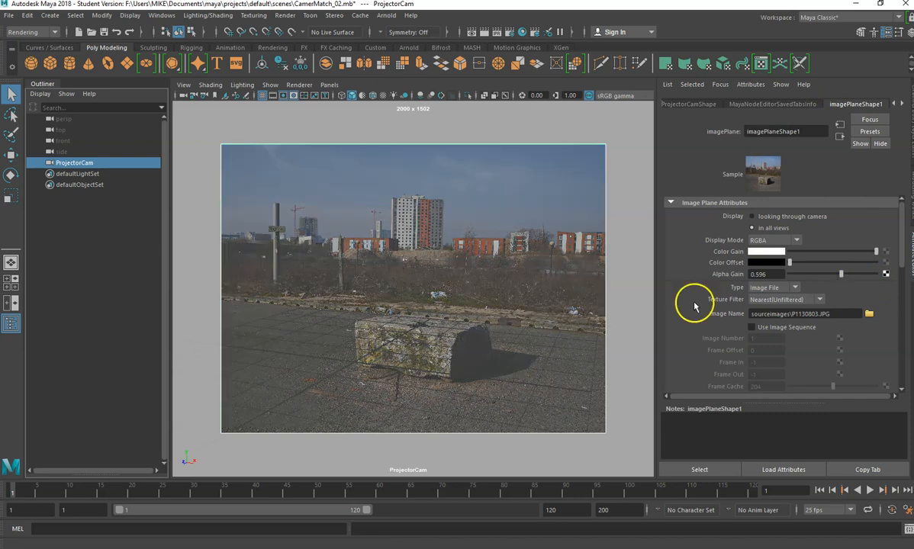
# - Orbit, track and dolly ProjectorCam until the grid follows the stone block's base and ground perspective, and restore the image plane's alpha gain to 1.000
pyautogui.moveTo(421, 353)
pyautogui.keyDown('alt'); pyautogui.mouseDown(button='middle')
pyautogui.moveTo(401, 360)
pyautogui.moveTo(420, 350)
pyautogui.mouseUp(button='middle'); pyautogui.keyUp('alt')
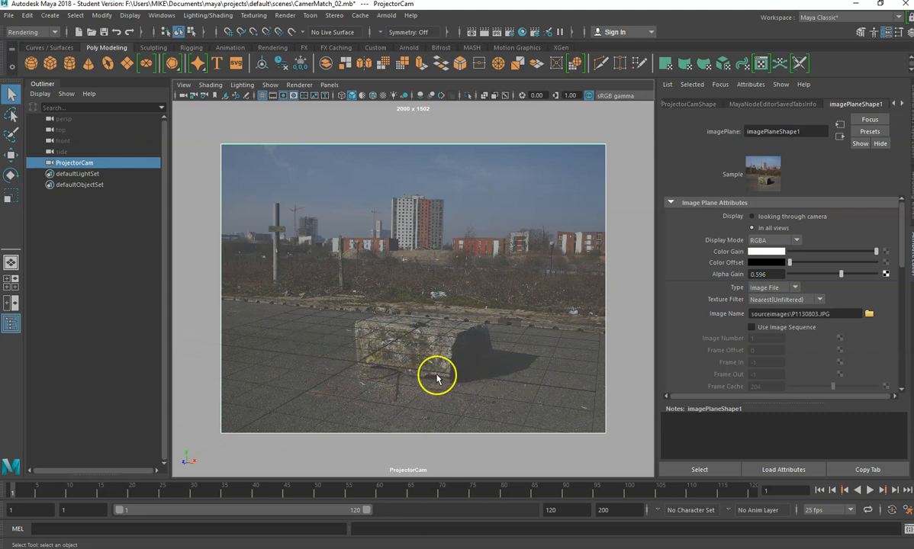
pyautogui.scroll(-2, 471, 376)
pyautogui.scroll(-5, 459, 374)
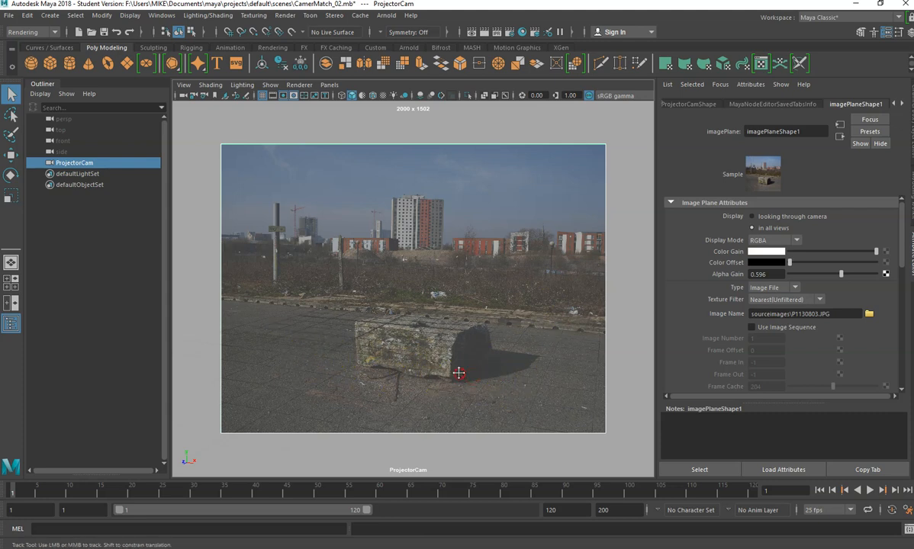
pyautogui.keyDown('alt'); pyautogui.moveTo(459, 375); pyautogui.dragTo(392, 386); pyautogui.keyUp('alt')
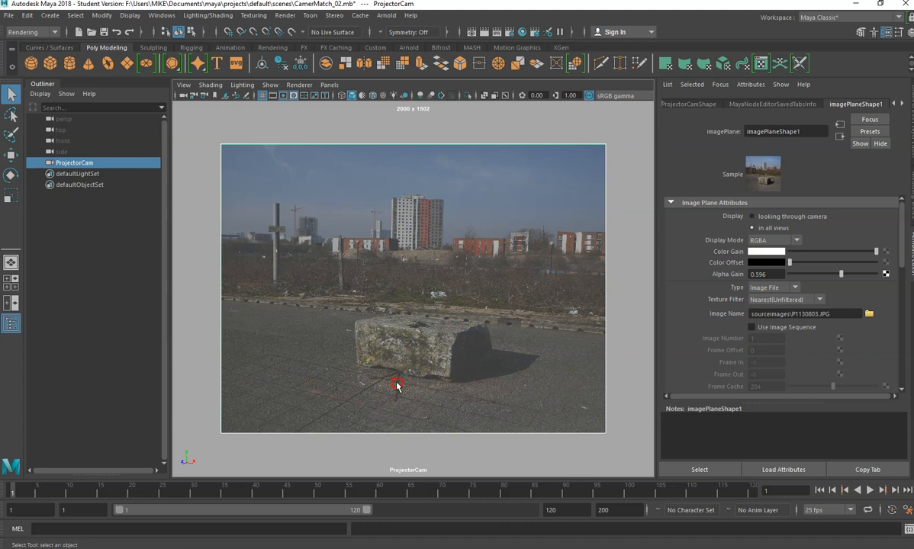
pyautogui.keyDown('alt'); pyautogui.moveTo(410, 369); pyautogui.dragTo(421, 388, button='middle'); pyautogui.keyUp('alt')
pyautogui.keyDown('alt'); pyautogui.moveTo(420, 411); pyautogui.dragTo(427, 404); pyautogui.keyUp('alt')
pyautogui.keyDown('alt'); pyautogui.moveTo(469, 370); pyautogui.dragTo(456, 366, button='middle'); pyautogui.keyUp('alt')
pyautogui.keyDown('alt'); pyautogui.moveTo(431, 397); pyautogui.dragTo(416, 398); pyautogui.keyUp('alt')
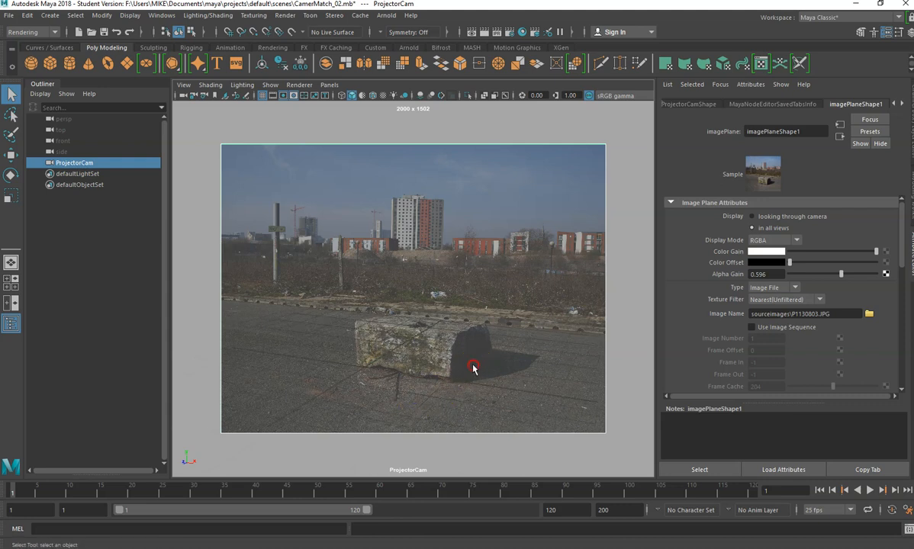
pyautogui.keyDown('alt'); pyautogui.moveTo(485, 362); pyautogui.dragTo(472, 357, button='middle'); pyautogui.keyUp('alt')
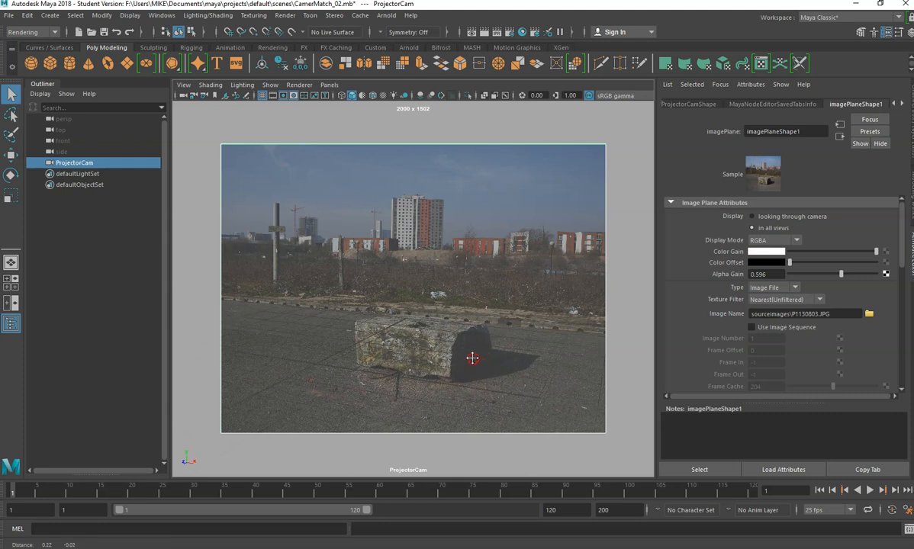
pyautogui.moveTo(455, 390)
pyautogui.keyDown('alt'); pyautogui.mouseDown()
pyautogui.moveTo(453, 381)
pyautogui.moveTo(459, 386)
pyautogui.mouseUp(); pyautogui.keyUp('alt')
pyautogui.keyDown('alt'); pyautogui.moveTo(459, 386); pyautogui.dragTo(433, 357, button='middle'); pyautogui.keyUp('alt')
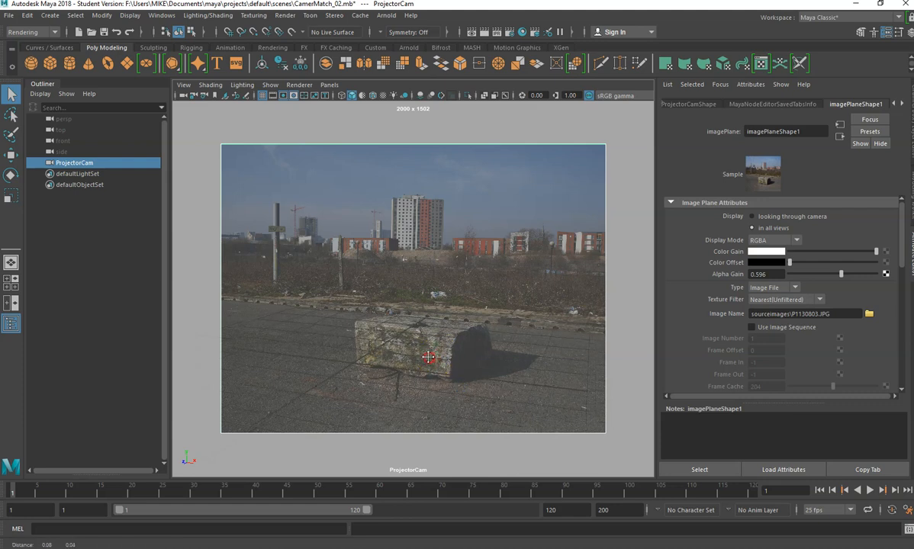
pyautogui.keyDown('alt'); pyautogui.moveTo(463, 384); pyautogui.dragTo(481, 394); pyautogui.keyUp('alt')
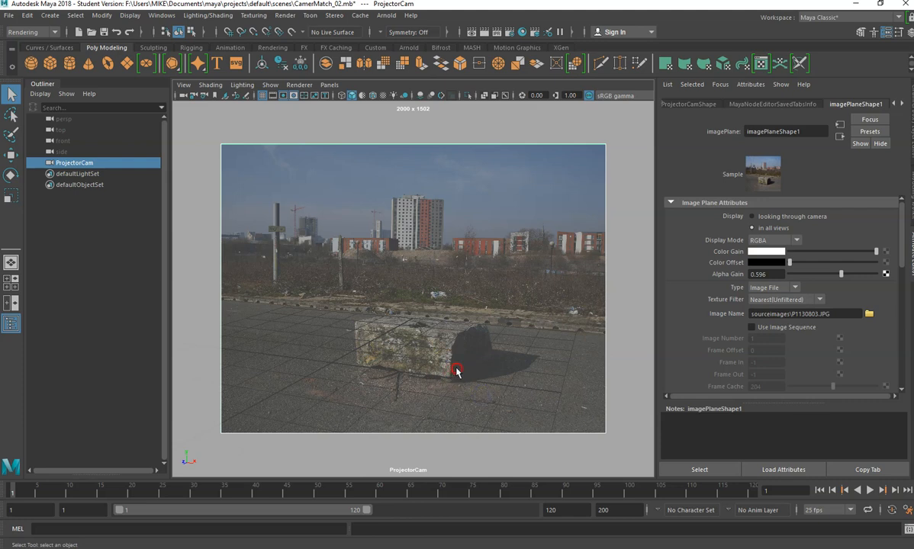
pyautogui.keyDown('alt'); pyautogui.moveTo(456, 369); pyautogui.dragTo(465, 368, button='middle'); pyautogui.keyUp('alt')
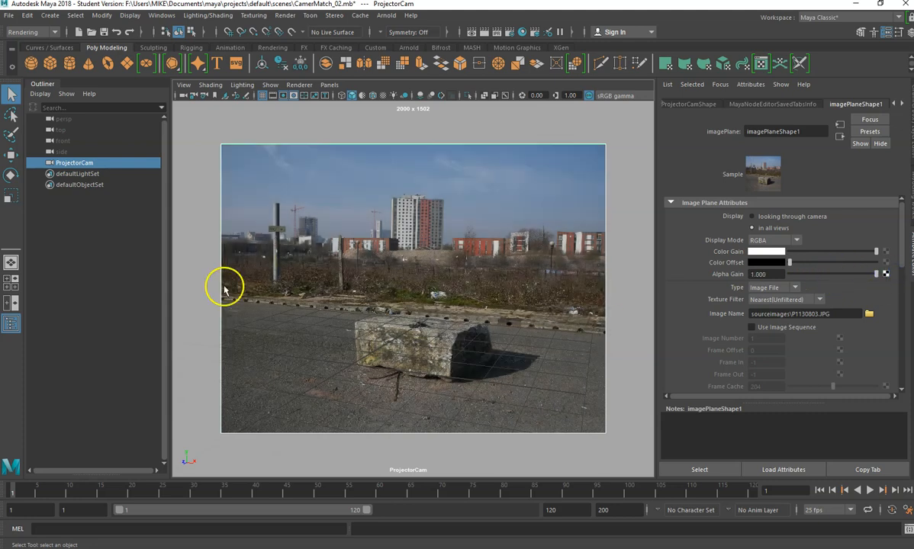
# - Create a polygon plane, scale it to about 2.158 in X and 1.915 in Z, and shift it along X to cover the ground
pyautogui.click(128, 65)
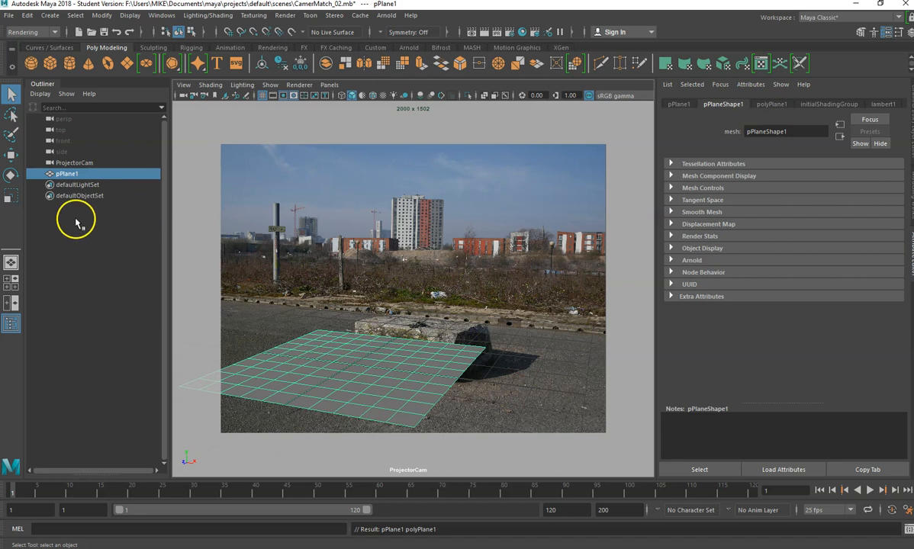
pyautogui.click(10, 200)
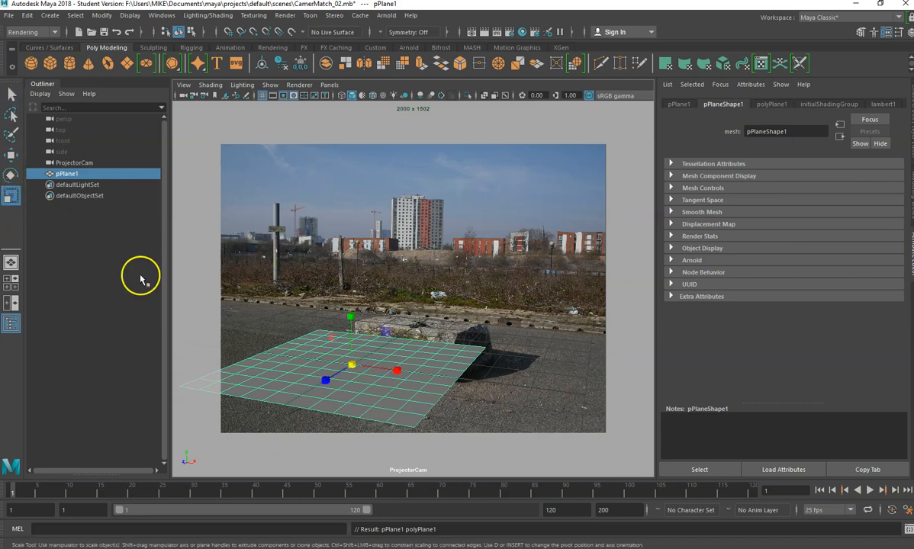
pyautogui.moveTo(388, 371); pyautogui.dragTo(448, 375)
pyautogui.moveTo(327, 380); pyautogui.dragTo(289, 409)
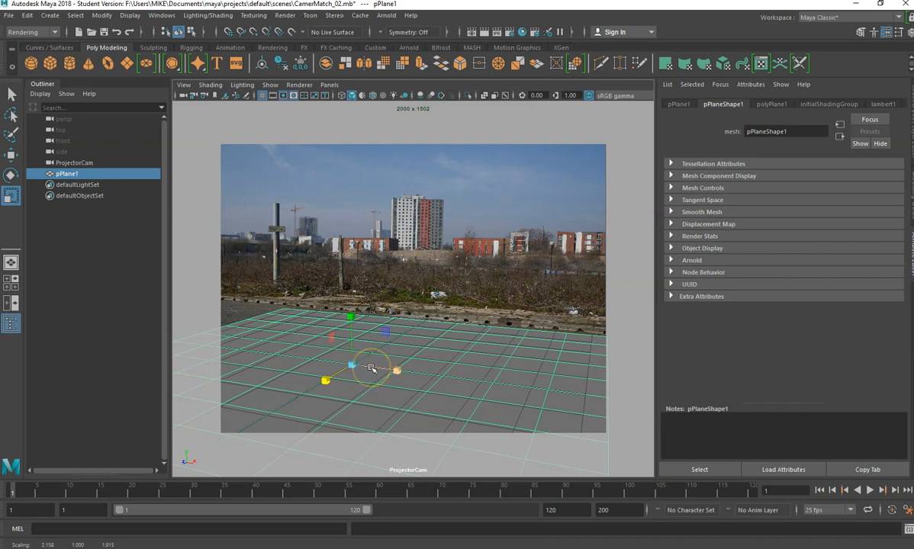
pyautogui.press('w')
pyautogui.moveTo(373, 370); pyautogui.dragTo(352, 355)
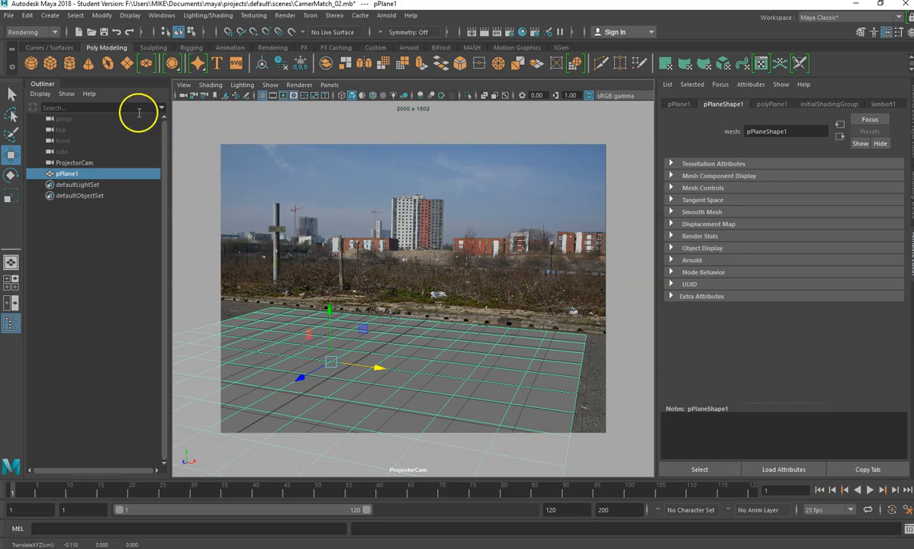
# - Create a polygon cube, scale it uniformly to 0.201 and place it on the ground plane at X -0.349, Y 0.103
pyautogui.click(49, 65)
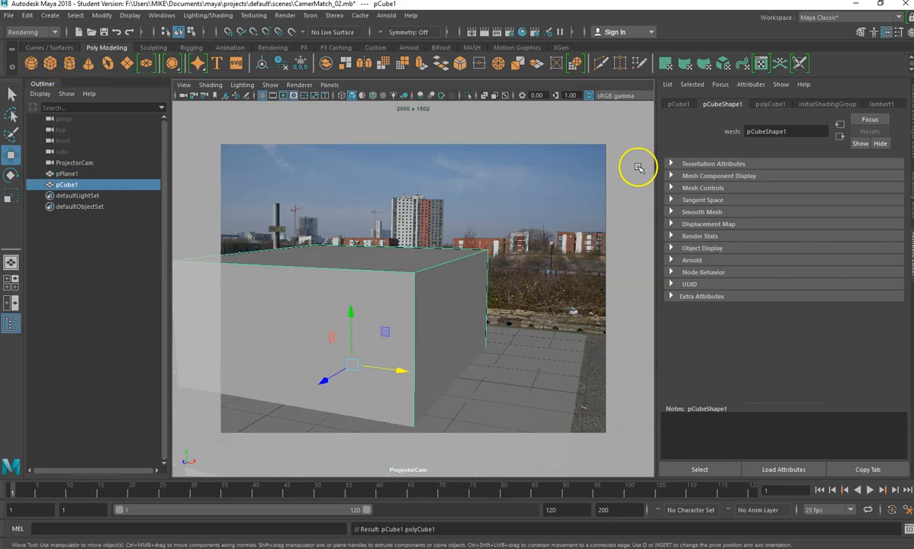
pyautogui.click(678, 105)
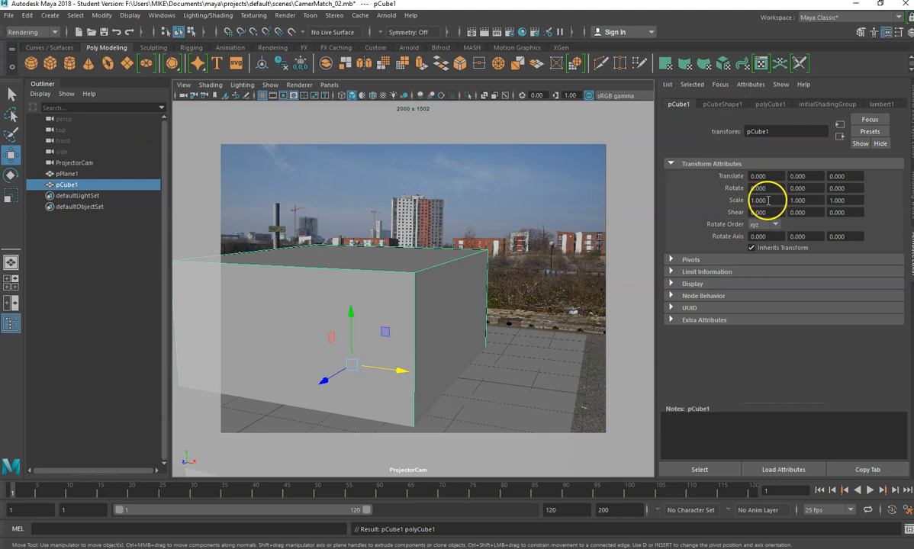
pyautogui.click(11, 196)
pyautogui.moveTo(351, 364); pyautogui.dragTo(202, 257)
pyautogui.press('w')
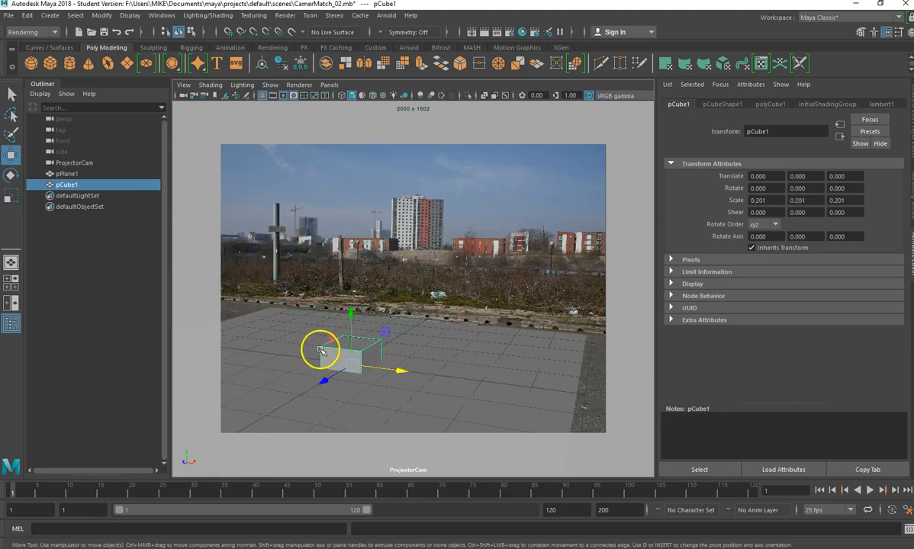
pyautogui.moveTo(354, 330); pyautogui.dragTo(355, 307)
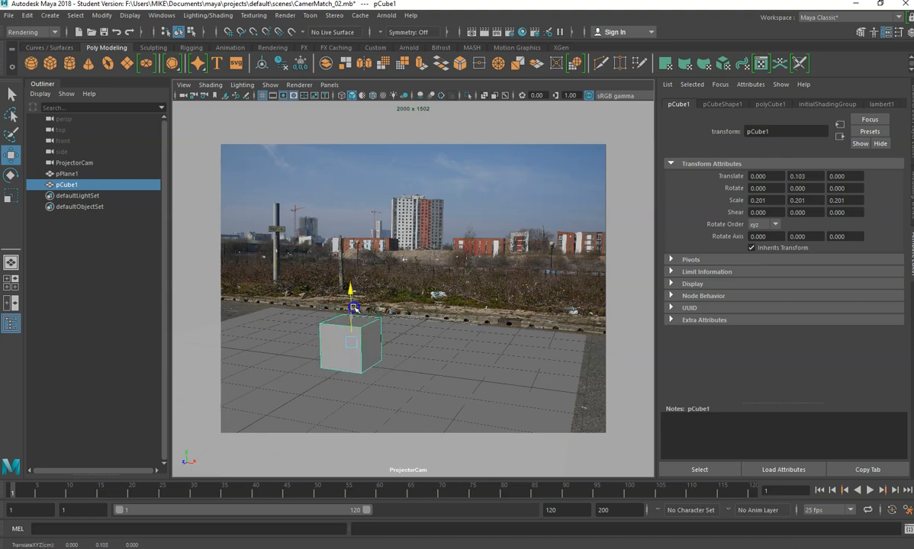
pyautogui.moveTo(404, 355); pyautogui.dragTo(317, 353)
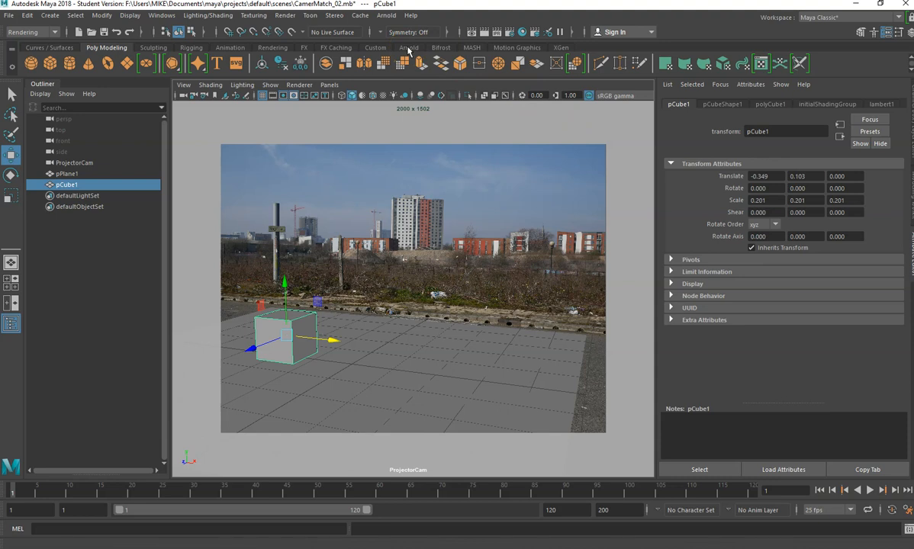
# - Create an Arnold area light in the scene
pyautogui.click(386, 16)
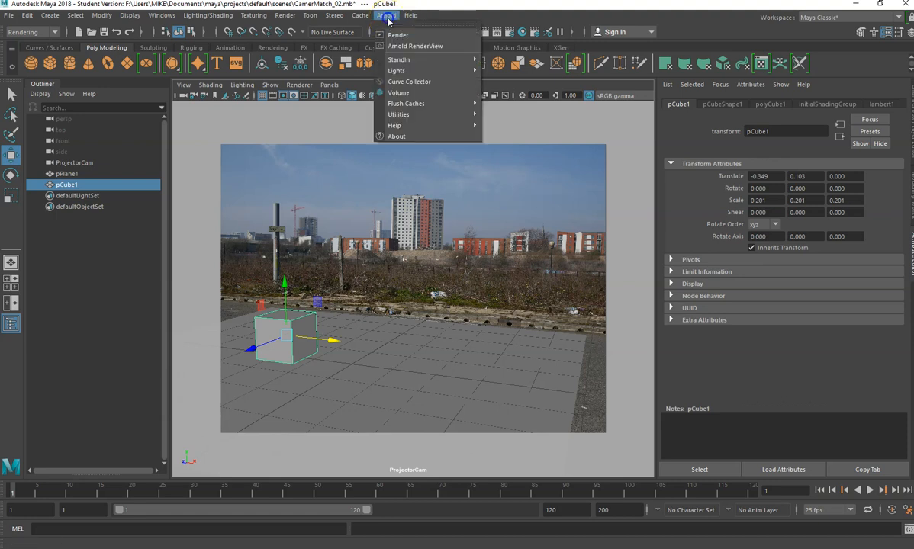
pyautogui.click(397, 71)
pyautogui.click(511, 82)
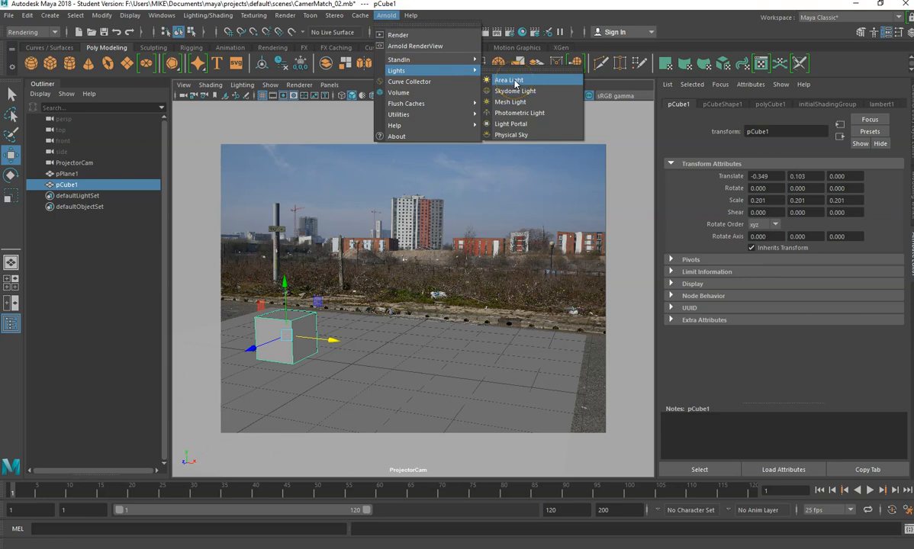
pyautogui.click(514, 82)
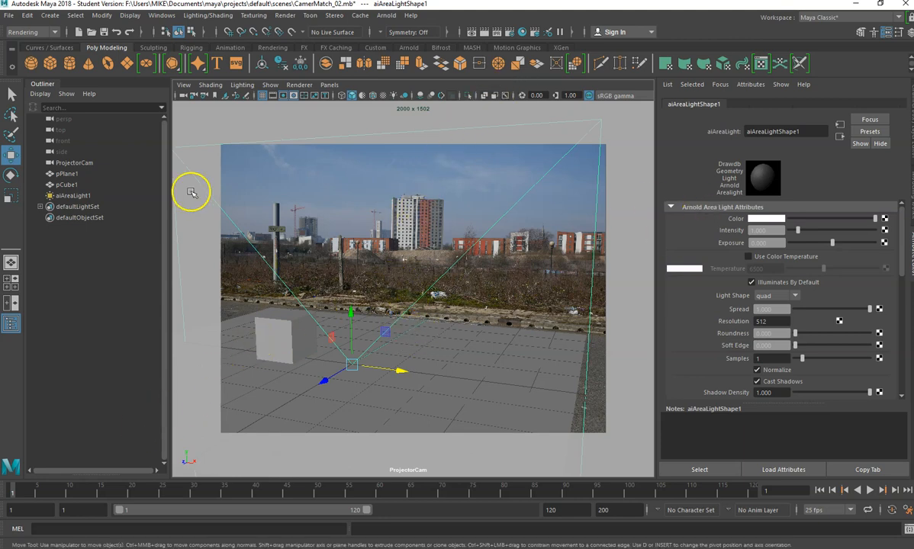
# - Scale the area light down and raise it about 0.41 cm in Y above the ground plane
pyautogui.click(11, 196)
pyautogui.moveTo(368, 368)
pyautogui.mouseDown()
pyautogui.moveTo(341, 384)
pyautogui.moveTo(351, 354)
pyautogui.moveTo(353, 372)
pyautogui.moveTo(380, 370)
pyautogui.moveTo(358, 370)
pyautogui.moveTo(351, 345)
pyautogui.moveTo(352, 359)
pyautogui.moveTo(392, 370)
pyautogui.moveTo(376, 370)
pyautogui.mouseUp()
pyautogui.press('w')
pyautogui.moveTo(358, 336); pyautogui.dragTo(358, 241)
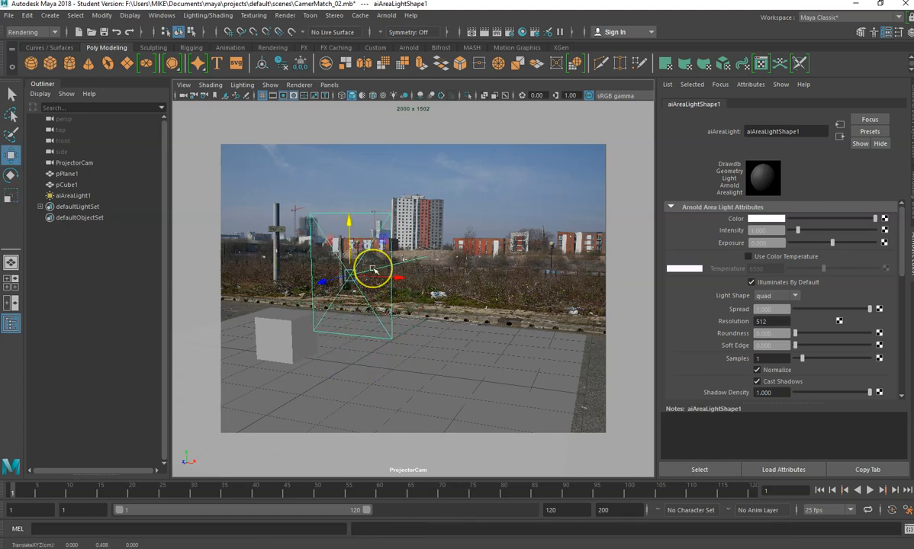
# - Rotate the area light toward the ground and move it along X past the photo's left edge so it shines down on the cube
pyautogui.press('e')
pyautogui.moveTo(369, 277)
pyautogui.mouseDown()
pyautogui.moveTo(347, 328)
pyautogui.moveTo(292, 291)
pyautogui.moveTo(381, 246)
pyautogui.moveTo(384, 270)
pyautogui.mouseUp()
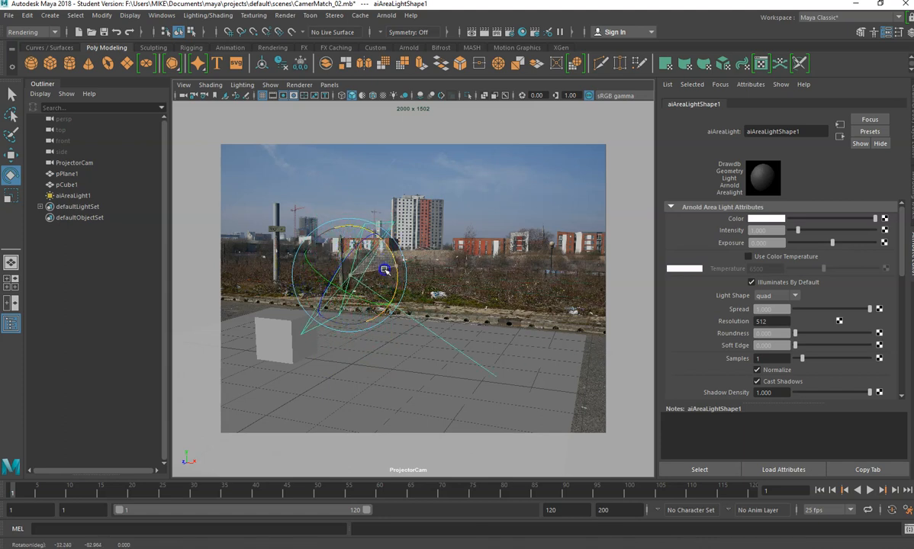
pyautogui.press('w')
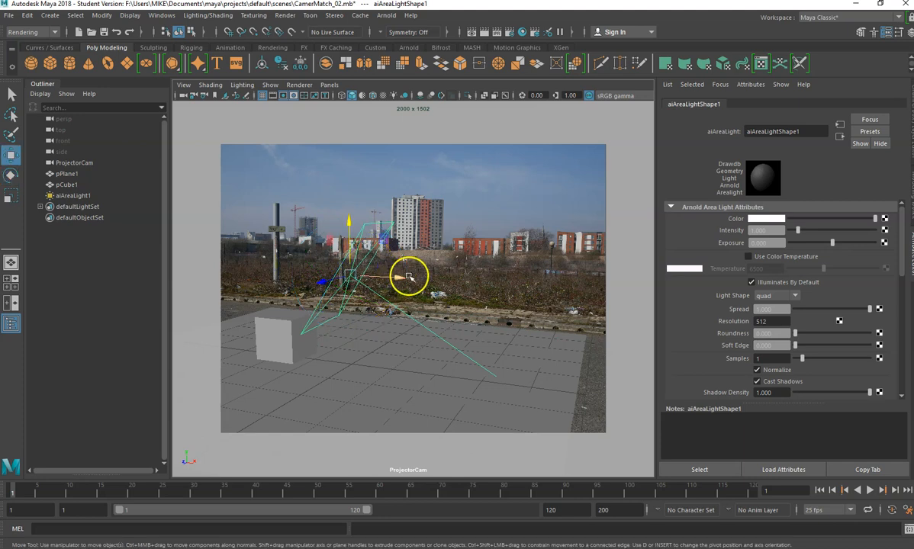
pyautogui.moveTo(392, 279); pyautogui.dragTo(220, 206)
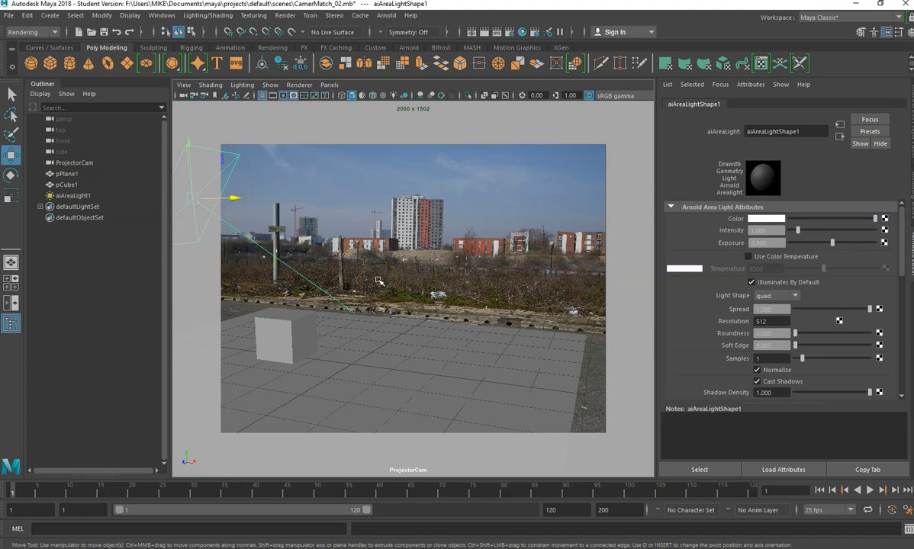
pyautogui.moveTo(179, 199); pyautogui.dragTo(163, 201)
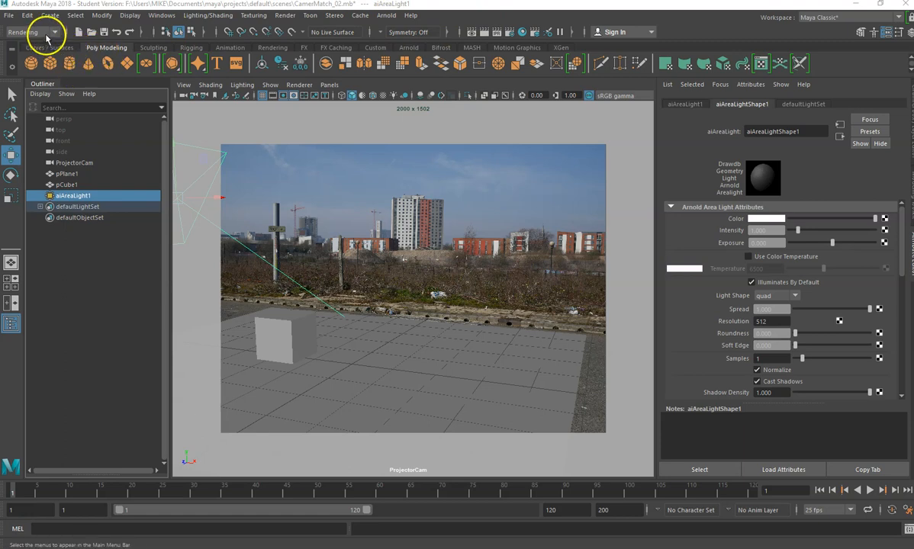
# - Render the ProjectorCam view with Arnold to examine the cube's lighting and shadow, and close the render view
pyautogui.click(408, 47)
pyautogui.click(390, 65)
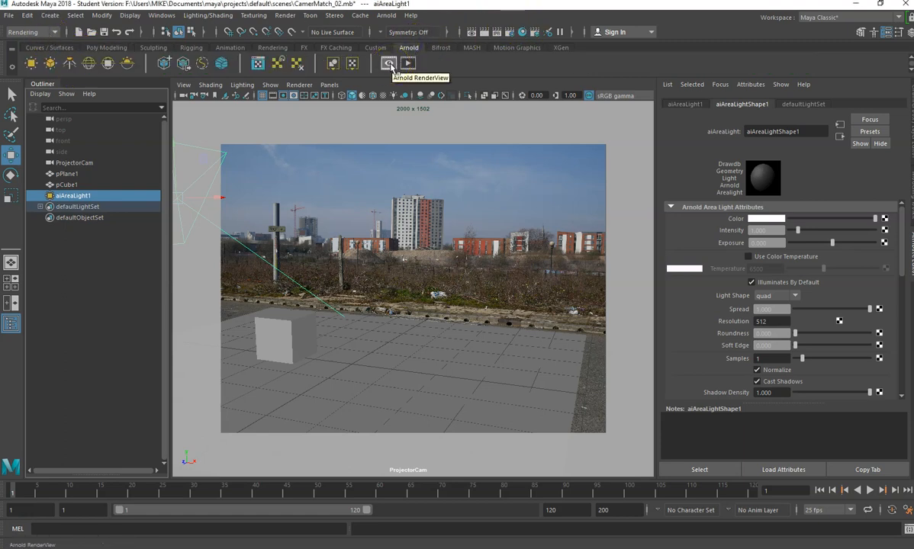
pyautogui.click(408, 65)
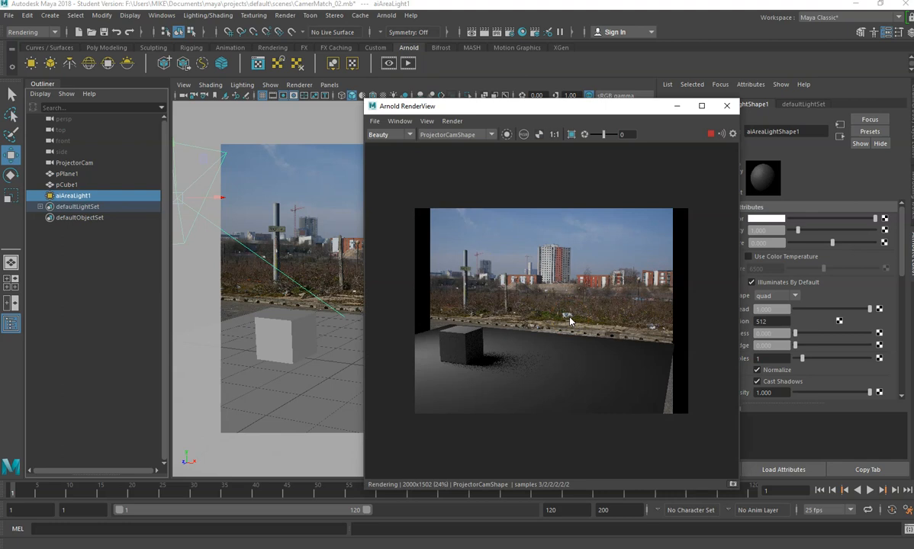
pyautogui.moveTo(578, 436)
pyautogui.mouseDown()
pyautogui.moveTo(584, 276)
pyautogui.moveTo(565, 275)
pyautogui.mouseUp()
pyautogui.moveTo(505, 358); pyautogui.dragTo(490, 373)
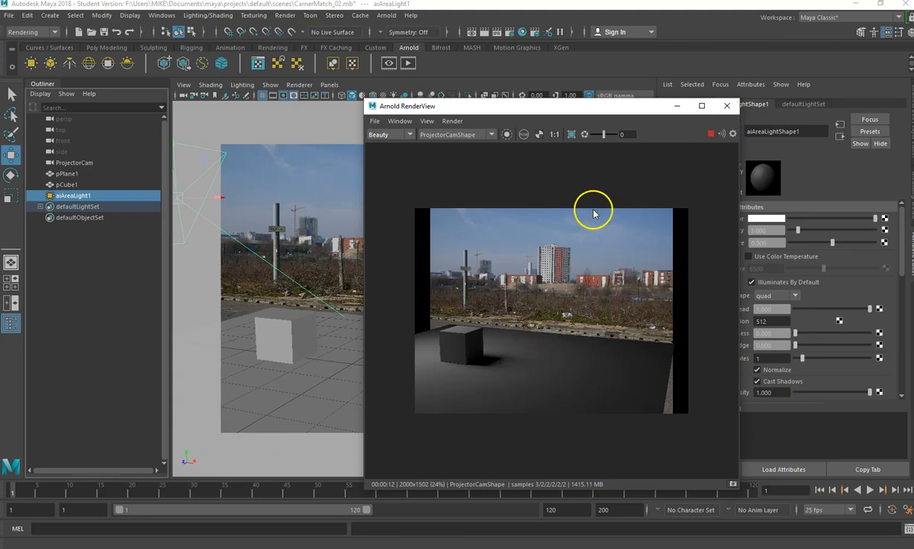
pyautogui.click(727, 105)
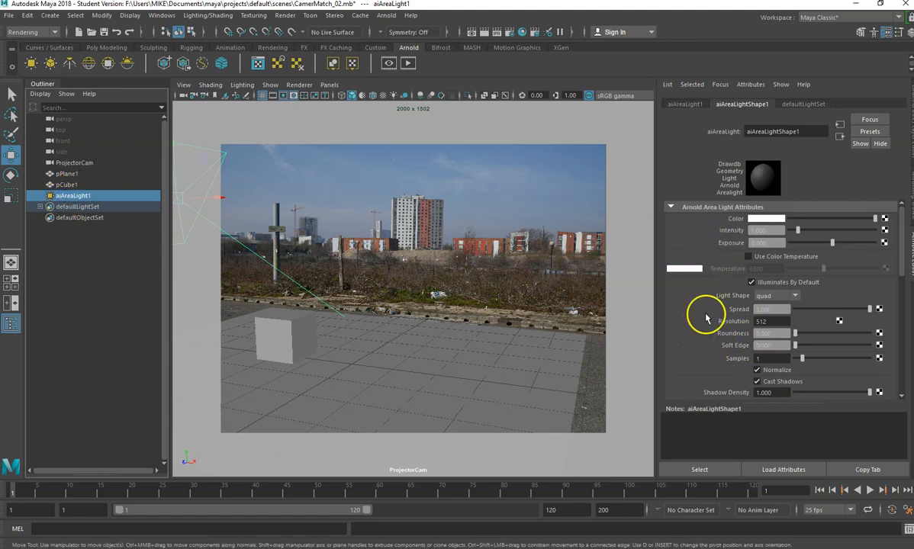
# - Lower the area light's shadow density to 0.925
pyautogui.scroll(-2, 699, 314)
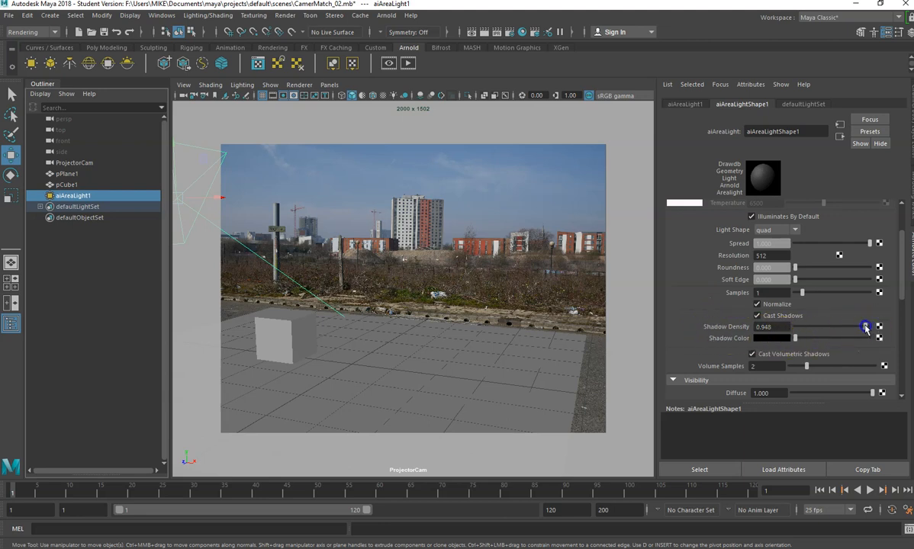
pyautogui.click(795, 339)
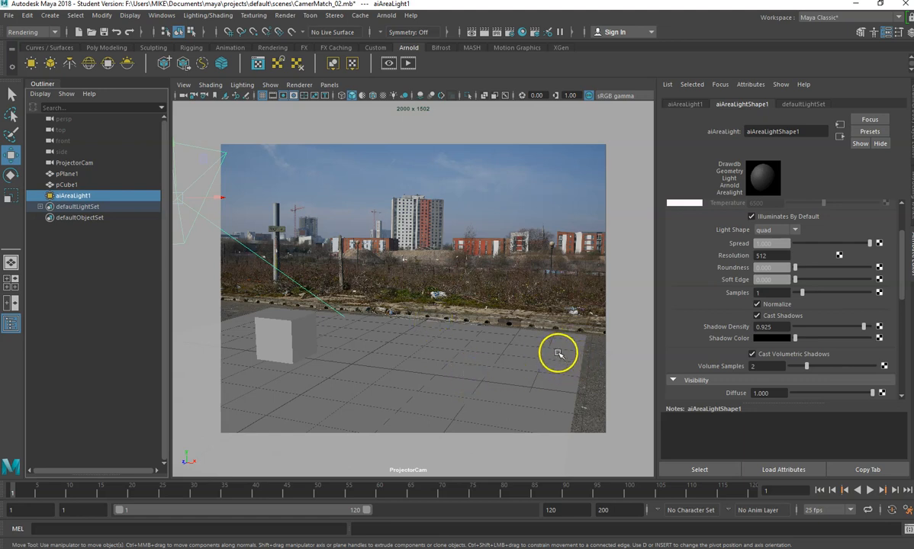
# - Create an aiShadowMatte surface shader in the Hypershade
pyautogui.click(522, 33)
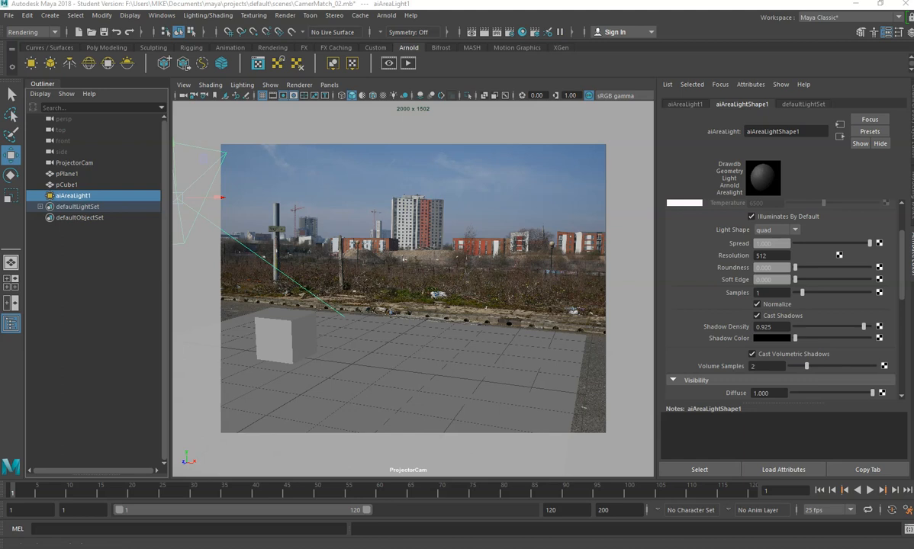
pyautogui.moveTo(913, 99); pyautogui.dragTo(511, 31)
pyautogui.moveTo(494, 333); pyautogui.dragTo(404, 475)
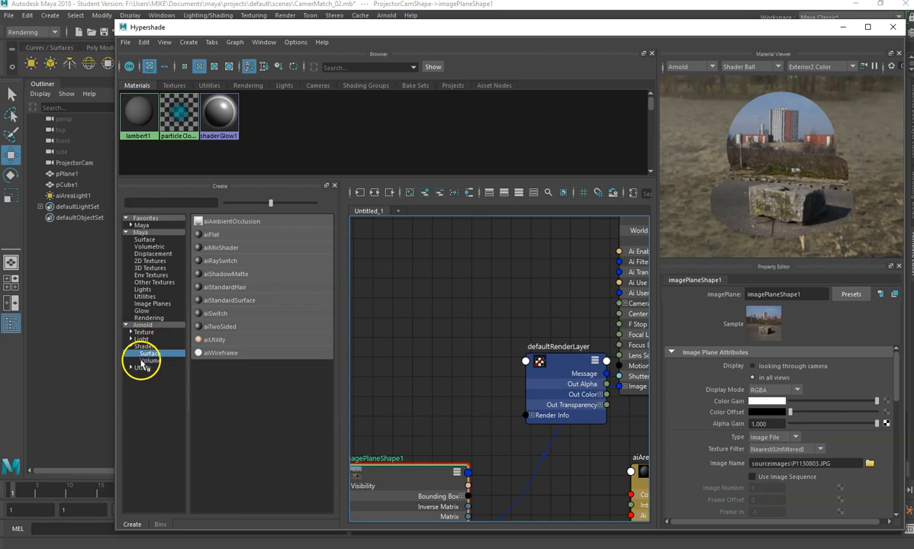
pyautogui.click(219, 274)
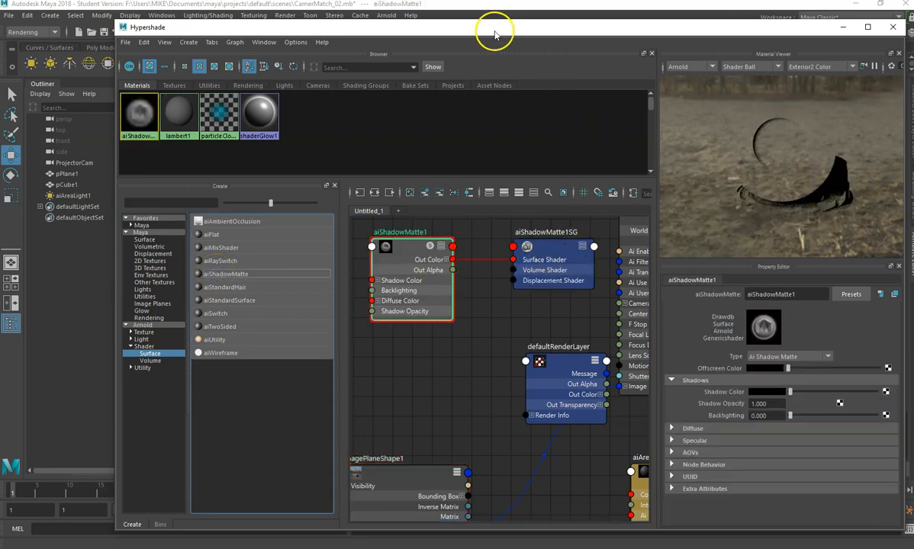
# - Assign the existing aiShadowMatte1 material to the ground plane and put the Hypershade away
pyautogui.moveTo(494, 28); pyautogui.dragTo(683, 91)
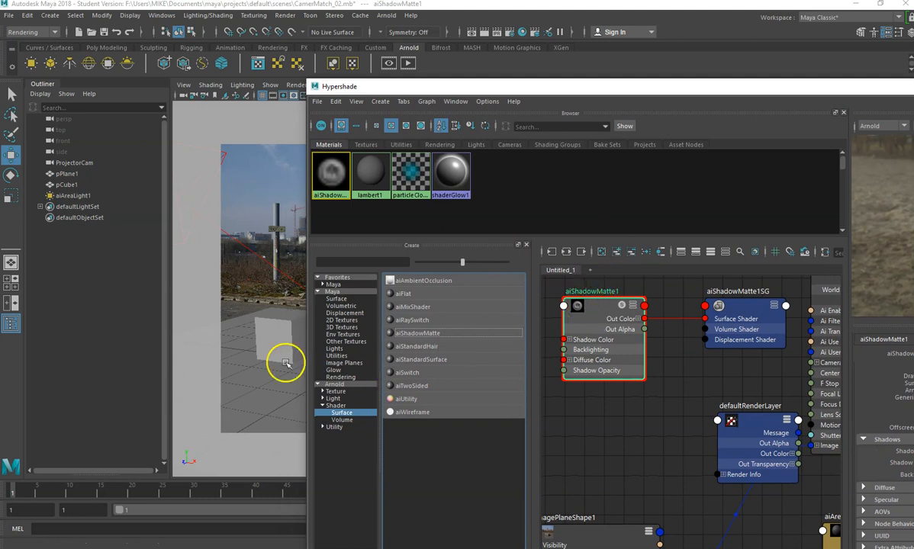
pyautogui.click(264, 394)
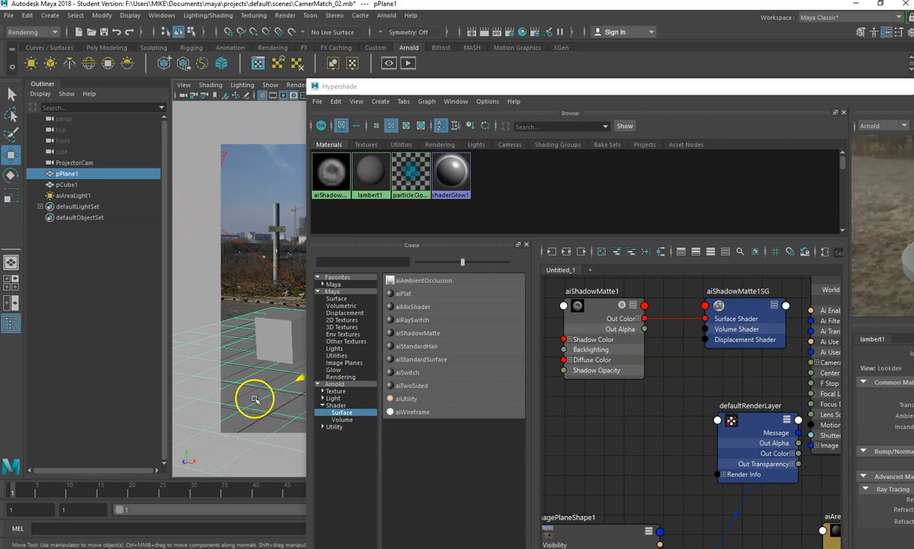
pyautogui.rightClick(254, 400)
pyautogui.moveTo(255, 401); pyautogui.dragTo(272, 546, button='right')
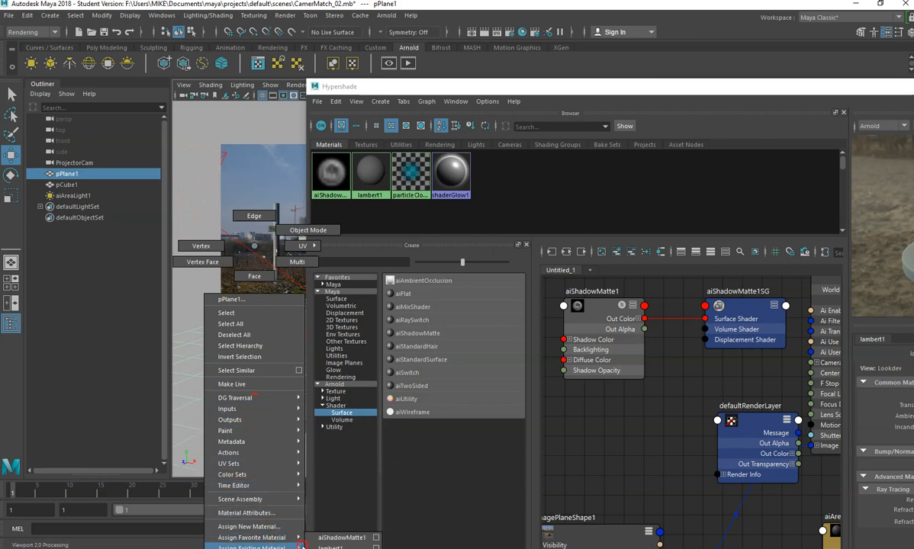
pyautogui.moveTo(345, 540); pyautogui.dragTo(344, 540, button='right')
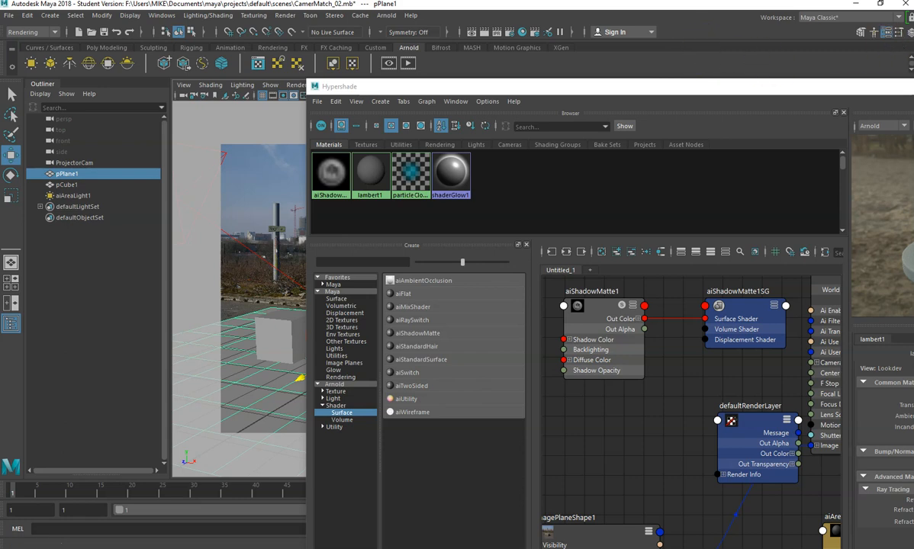
pyautogui.click(912, 86)
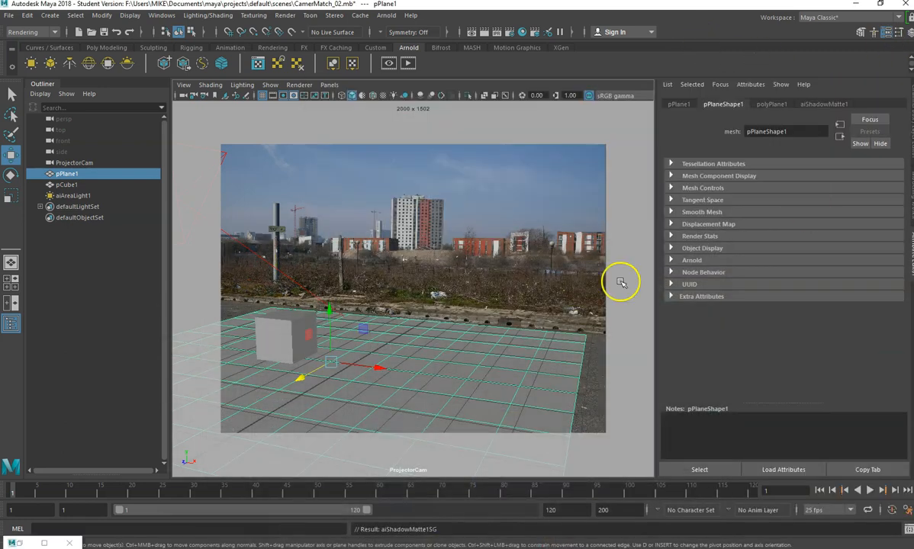
# - Render ProjectorCam again with Arnold to check the shadow matte against the photographed ground
pyautogui.click(410, 63)
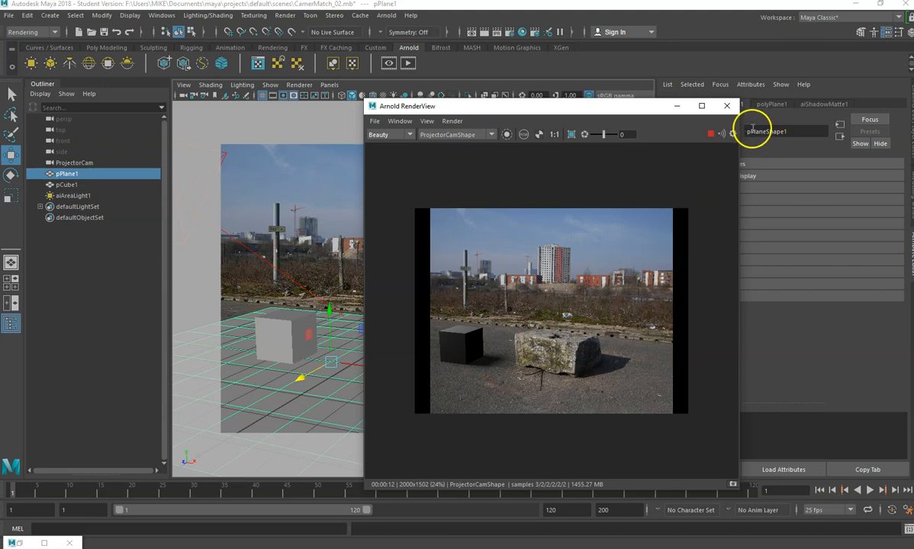
pyautogui.click(728, 108)
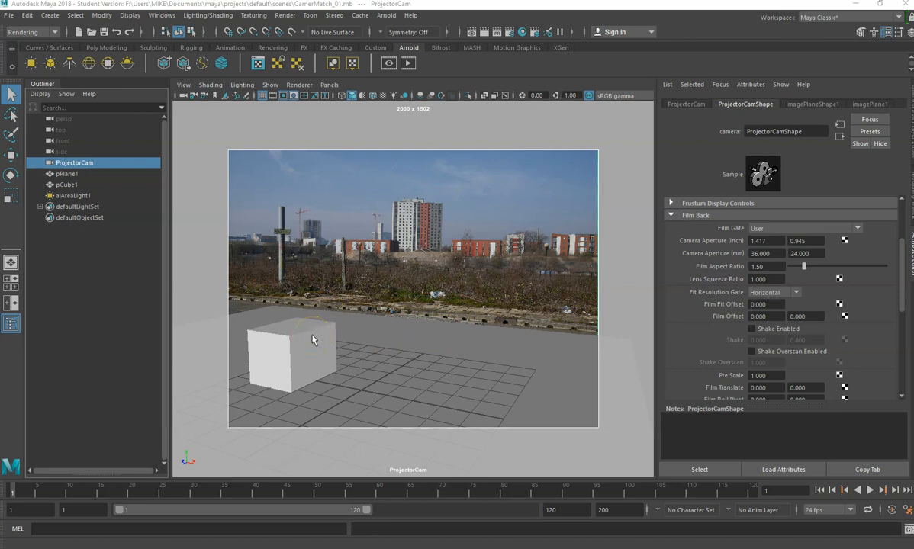
# - Lock ProjectorCam in the CamerMatch_01 scene and render its view with Arnold
pyautogui.click(67, 164)
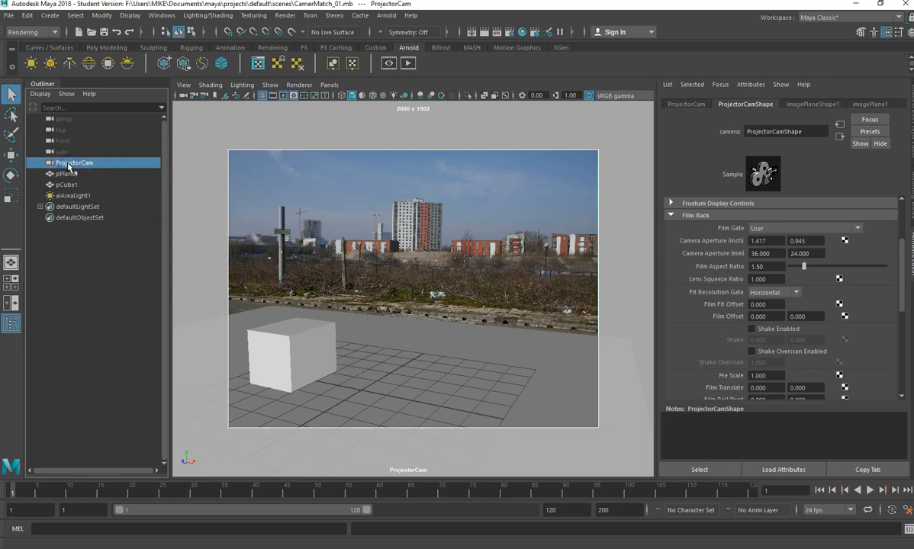
pyautogui.click(193, 96)
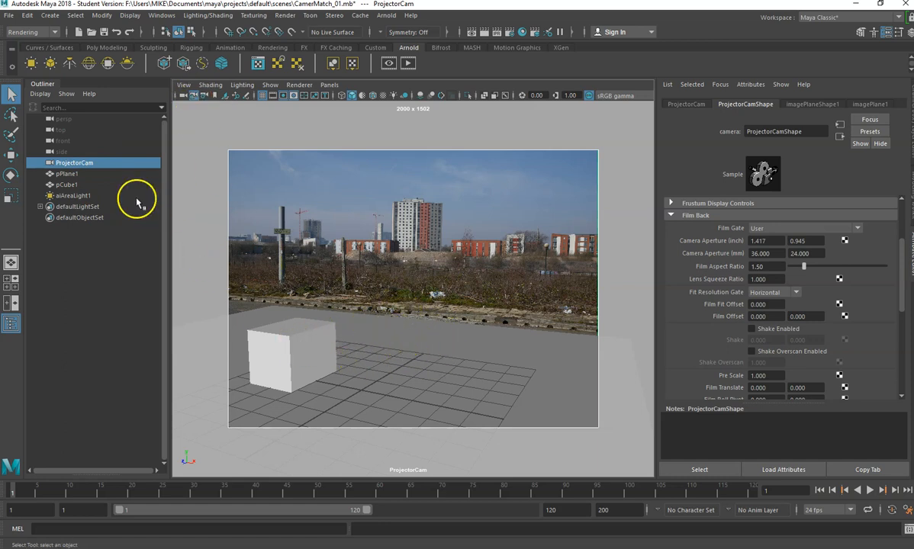
pyautogui.click(408, 66)
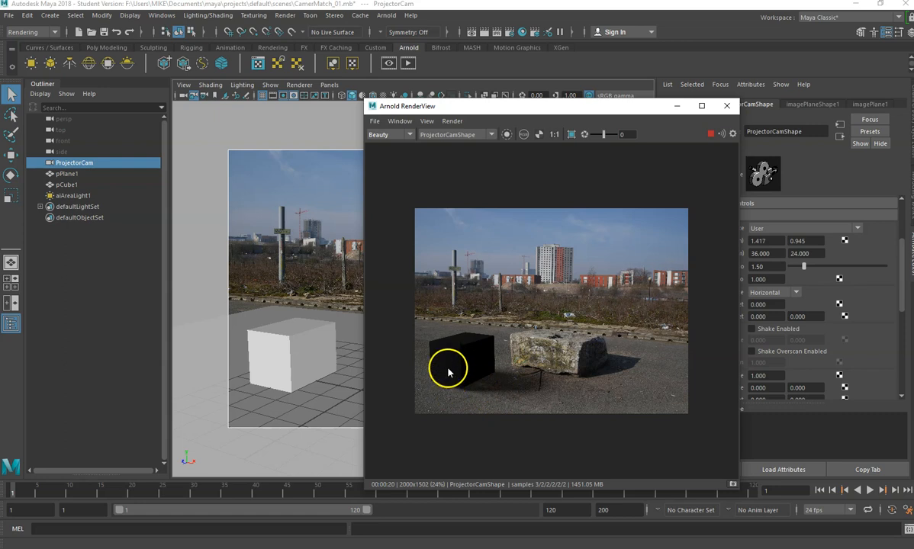
pyautogui.click(728, 107)
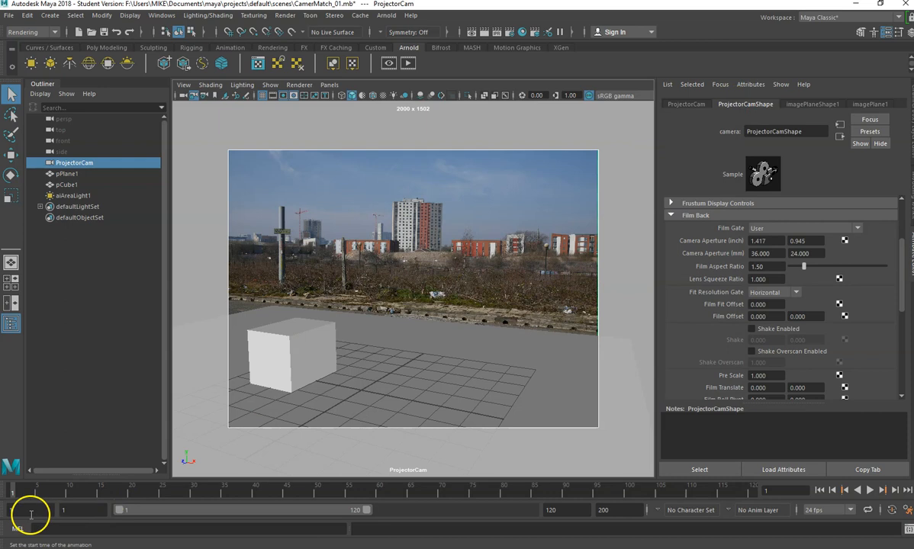
# - Select the ground plane and re-render to compare the cube's shadow with the stone block's shadow
pyautogui.click(366, 397)
pyautogui.press('w')
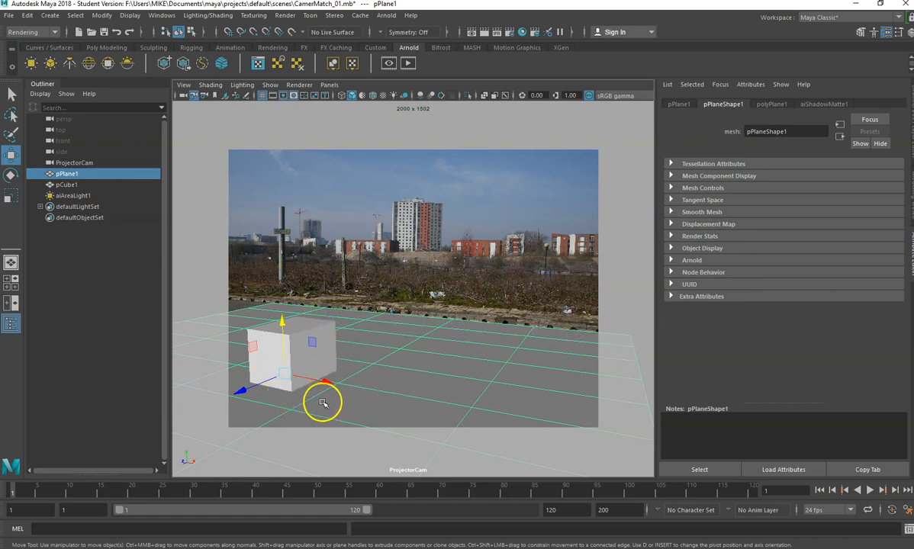
pyautogui.click(408, 64)
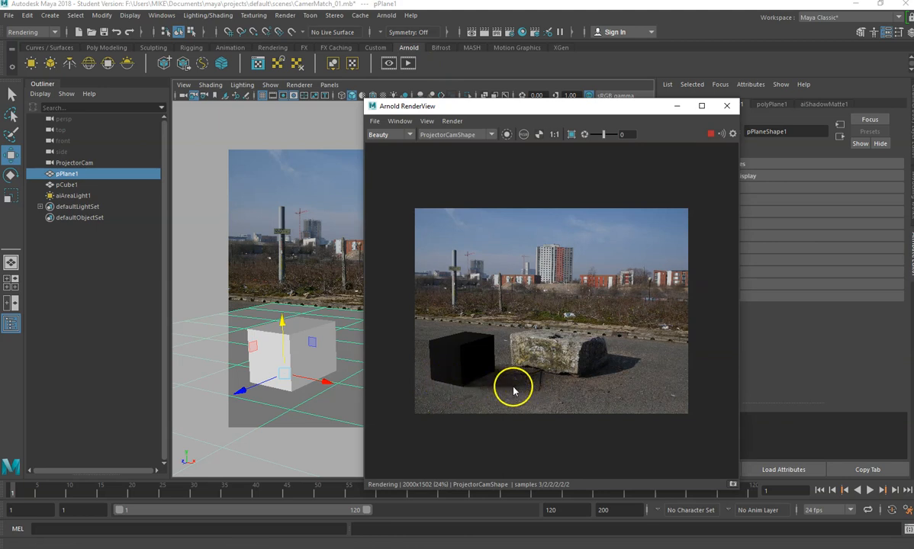
pyautogui.click(726, 107)
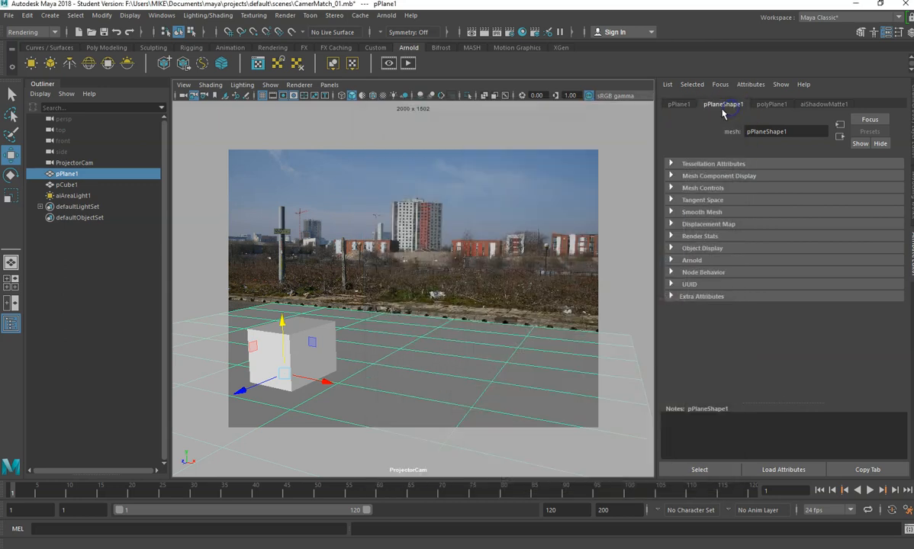
# - Examine the area light's resolution alongside the image size in the render settings
pyautogui.click(67, 195)
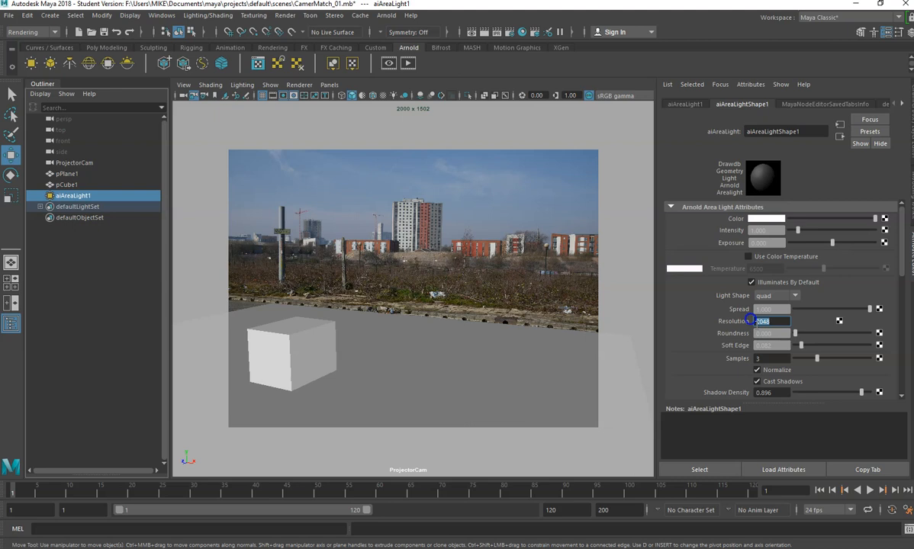
pyautogui.click(513, 33)
pyautogui.scroll(-5, 380, 335)
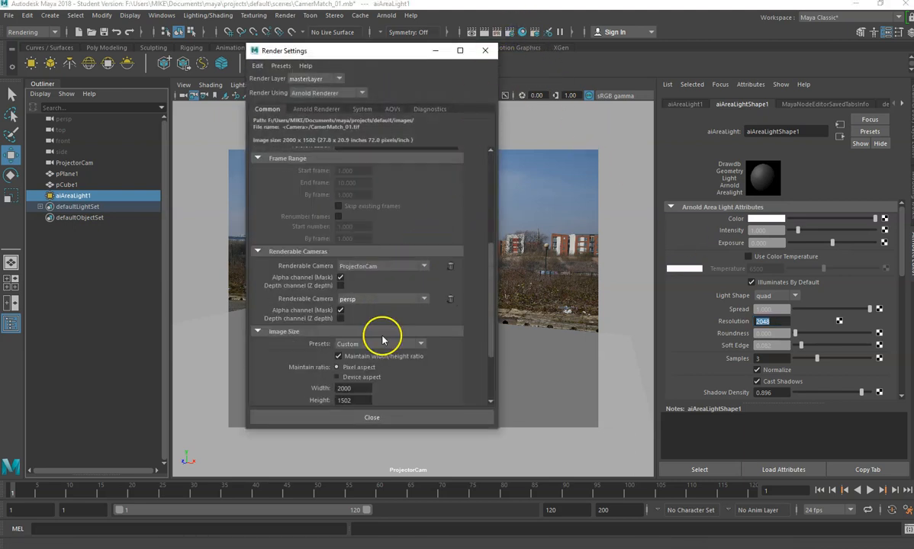
pyautogui.scroll(-2, 382, 343)
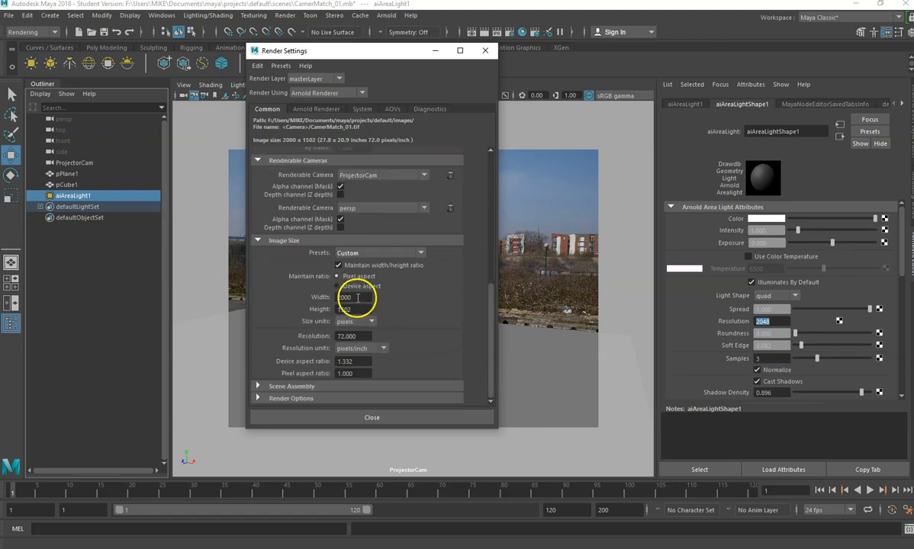
pyautogui.click(371, 418)
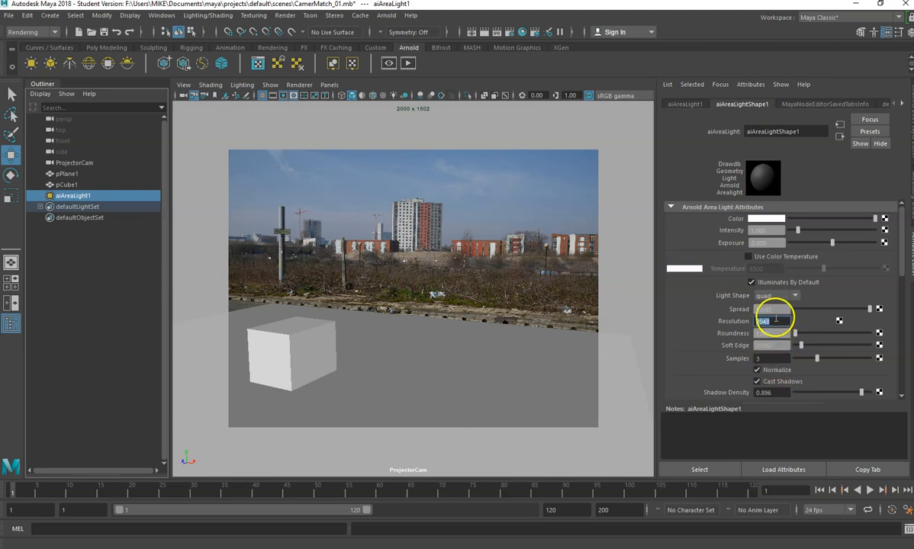
# - Set the area light's shadow density to 0.910 and its shadow colour to a near-black blue, and re-render ProjectorCam with Arnold
pyautogui.scroll(-1, 714, 365)
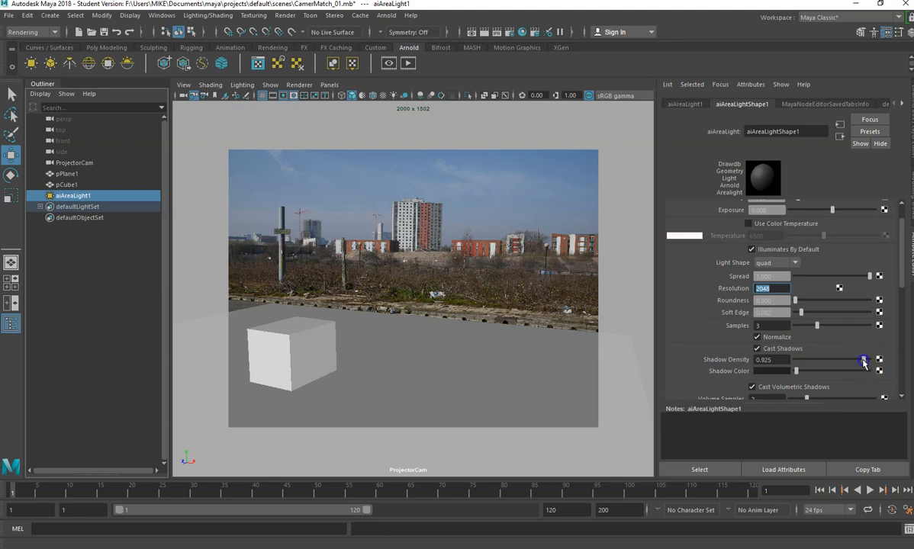
pyautogui.click(778, 371)
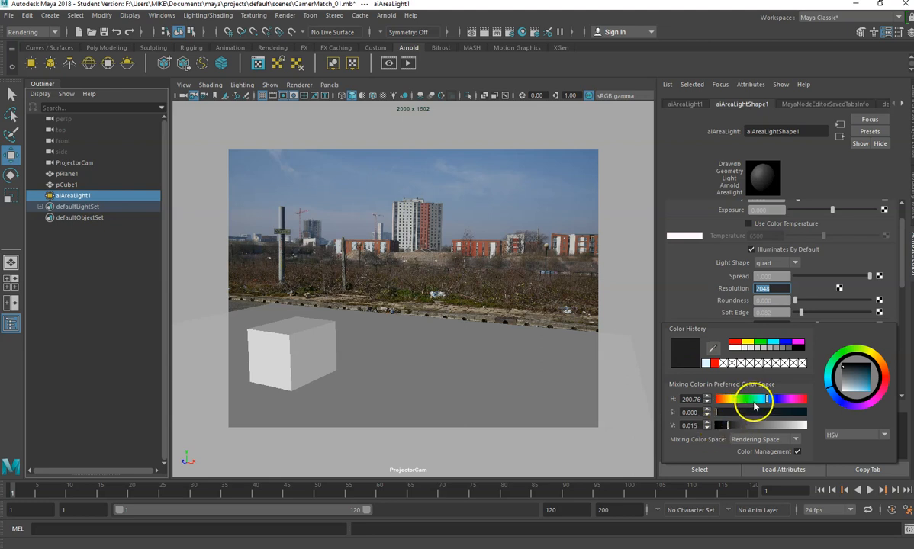
pyautogui.click(780, 371)
pyautogui.moveTo(867, 383); pyautogui.dragTo(879, 371)
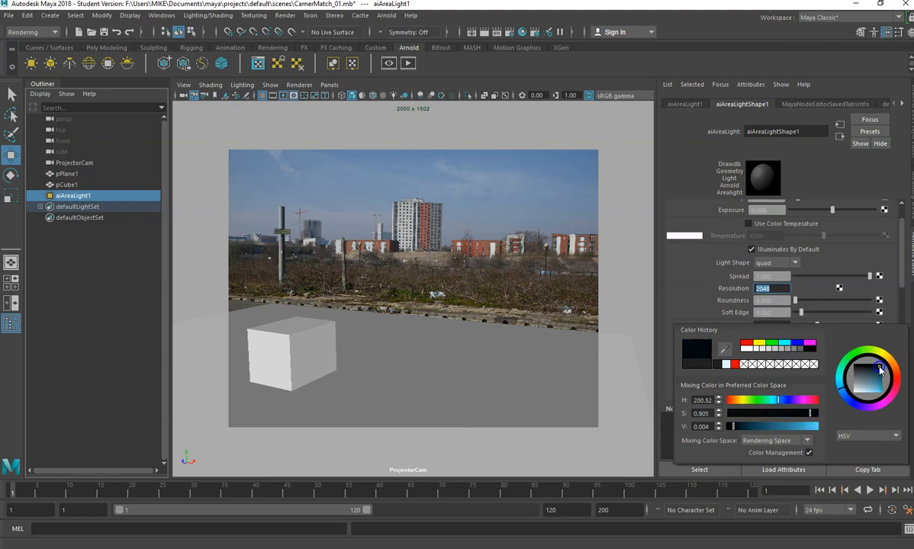
pyautogui.moveTo(879, 371); pyautogui.dragTo(879, 371)
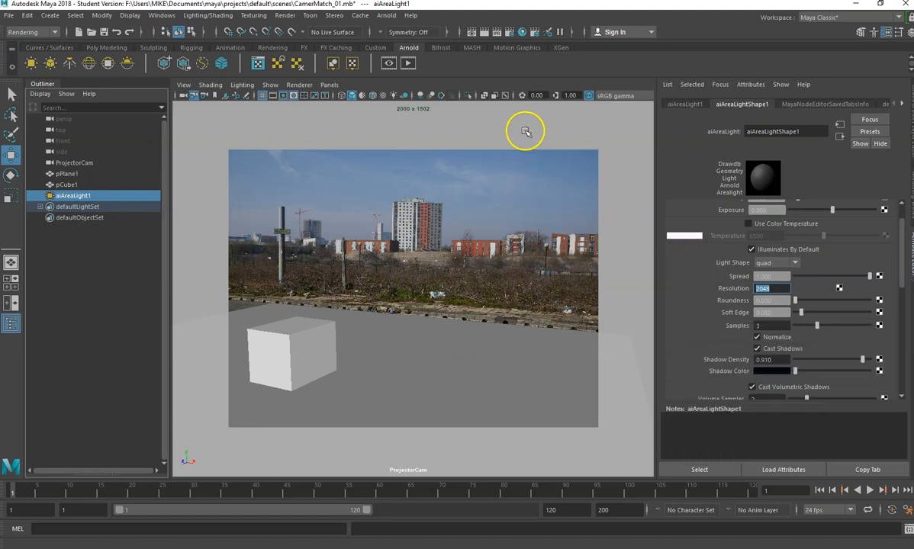
pyautogui.click(408, 64)
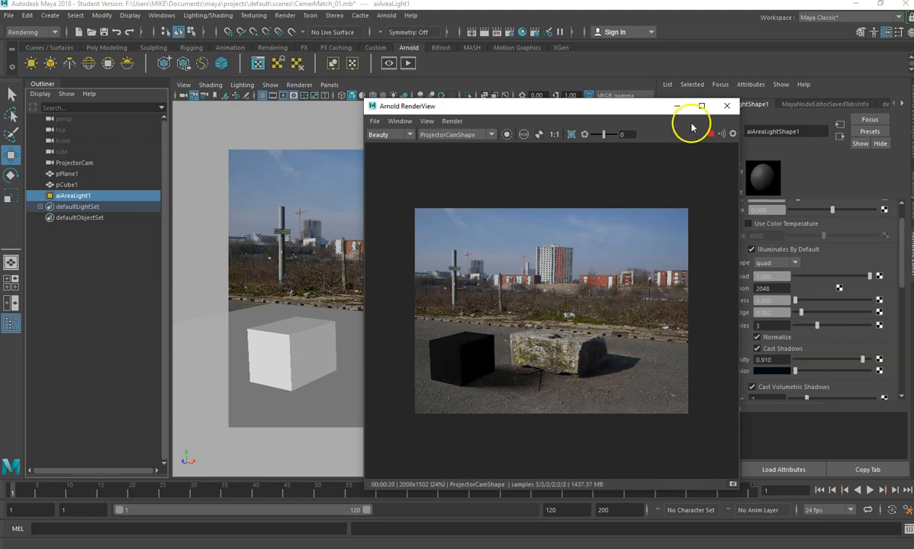
pyautogui.click(726, 105)
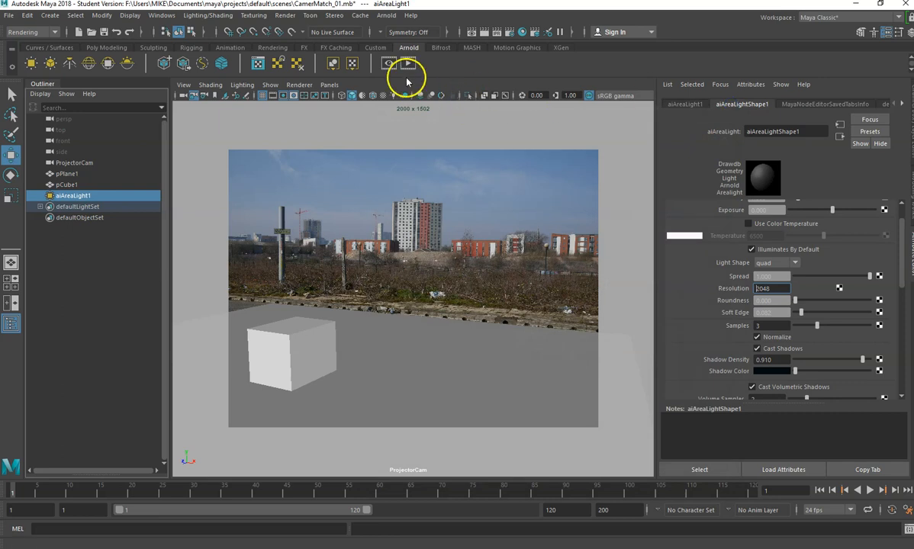
# - Inspect the placement of the area light, cube, ground plane and projection camera in the persp view, and return to the ProjectorCam view
pyautogui.click(328, 85)
pyautogui.moveTo(338, 102)
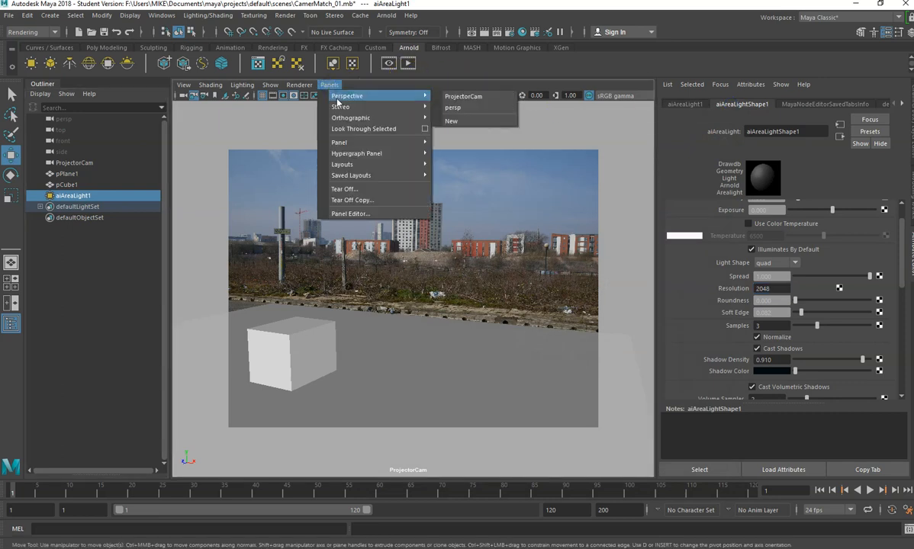
pyautogui.click(453, 108)
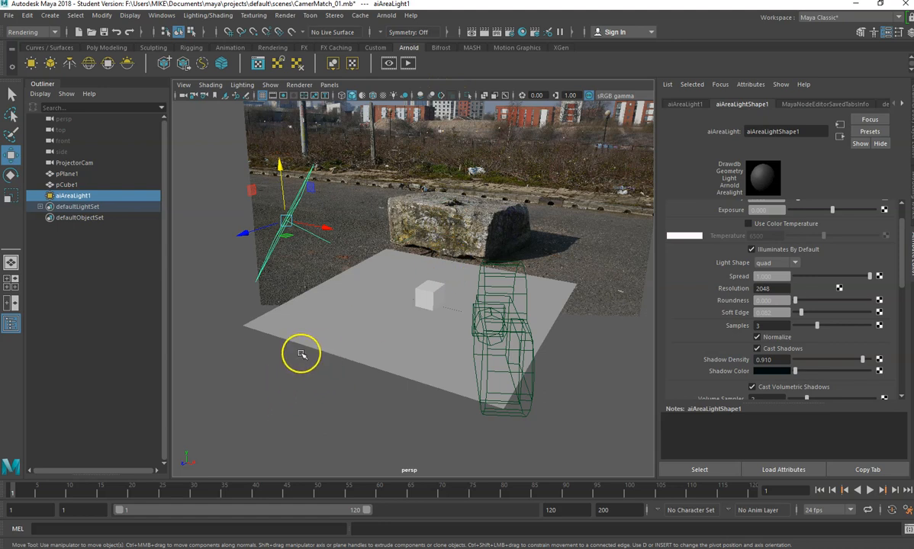
pyautogui.keyDown('alt'); pyautogui.moveTo(305, 338); pyautogui.dragTo(307, 341); pyautogui.keyUp('alt')
pyautogui.keyDown('alt'); pyautogui.moveTo(340, 380); pyautogui.dragTo(412, 384); pyautogui.keyUp('alt')
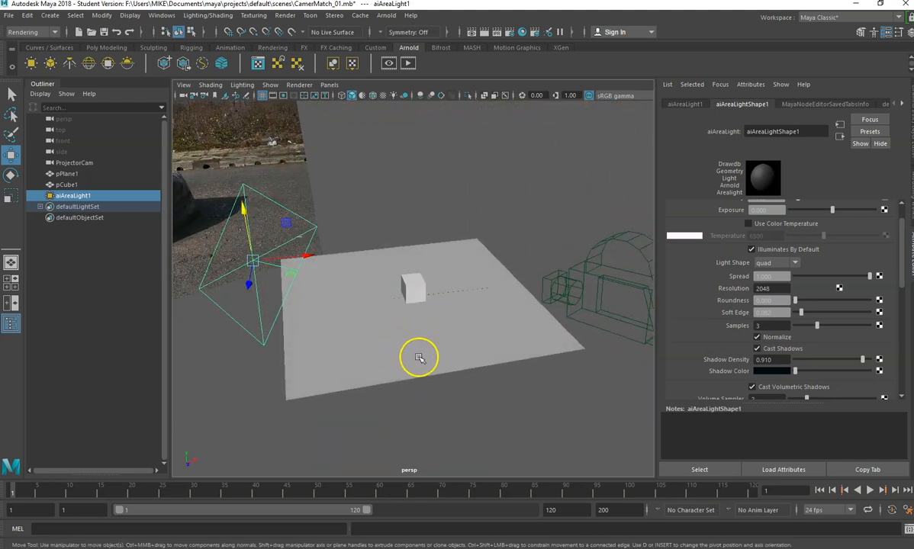
pyautogui.keyDown('alt'); pyautogui.moveTo(444, 360); pyautogui.dragTo(395, 342); pyautogui.keyUp('alt')
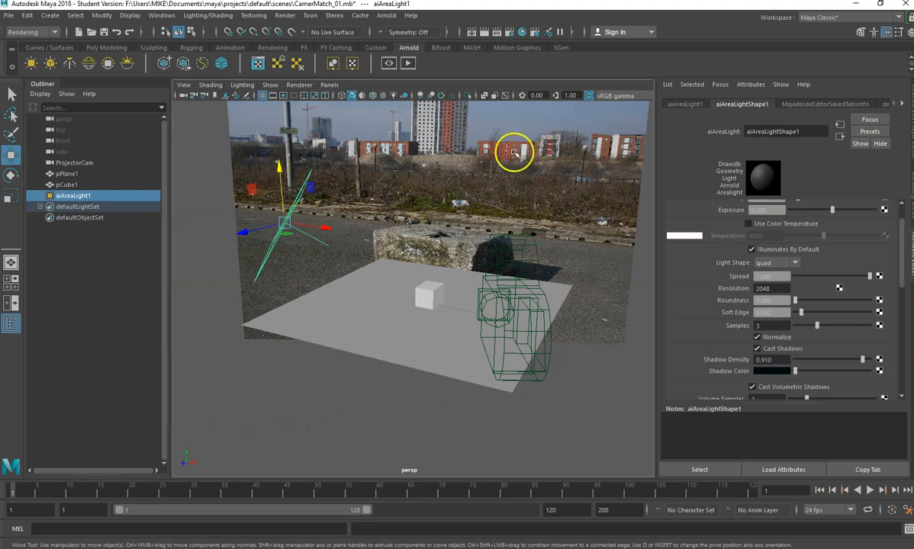
pyautogui.keyDown('alt'); pyautogui.moveTo(451, 318); pyautogui.dragTo(445, 321); pyautogui.keyUp('alt')
pyautogui.scroll(-3, 453, 312)
pyautogui.scroll(3, 452, 312)
pyautogui.scroll(2, 451, 312)
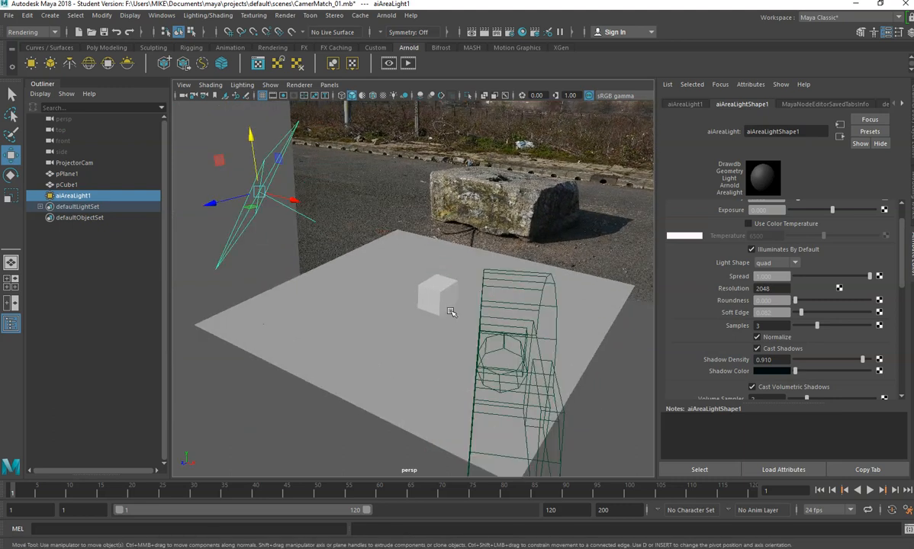
pyautogui.scroll(-4, 421, 294)
pyautogui.click(334, 88)
pyautogui.moveTo(356, 92)
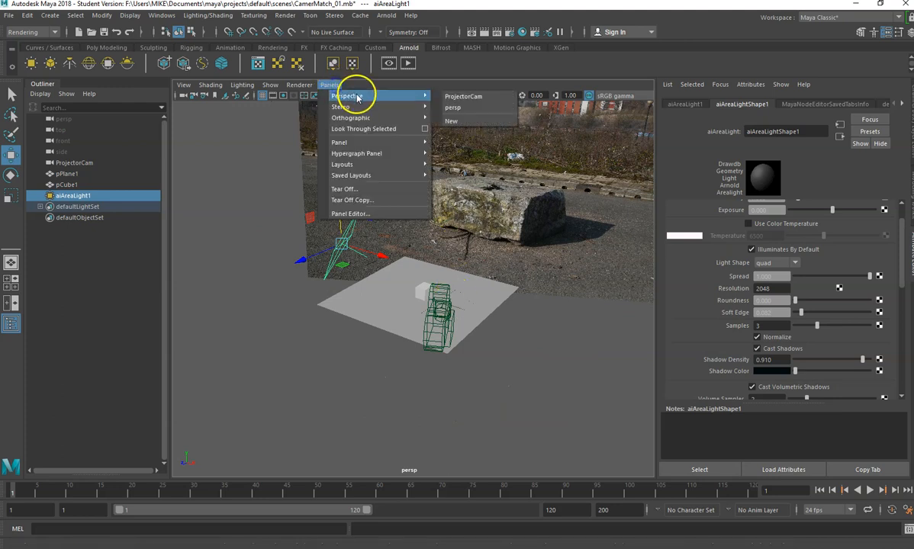
pyautogui.click(453, 98)
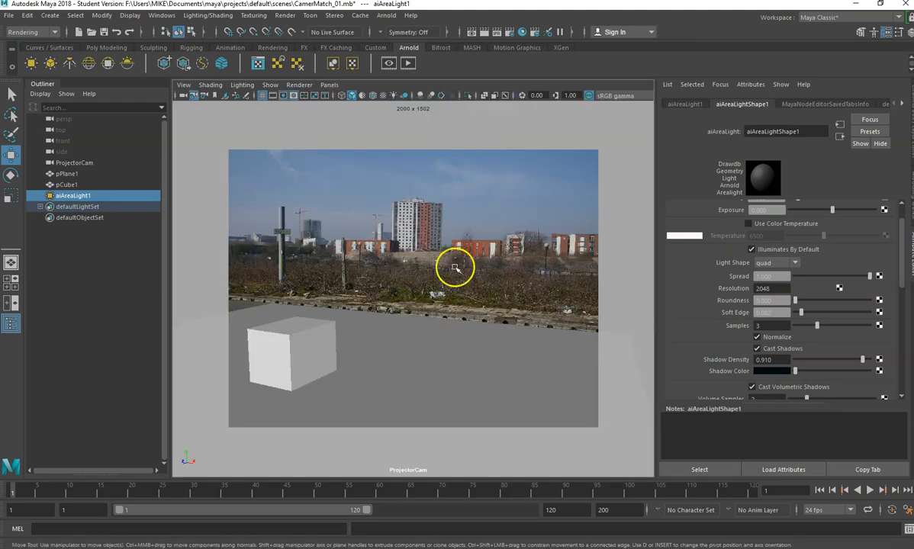